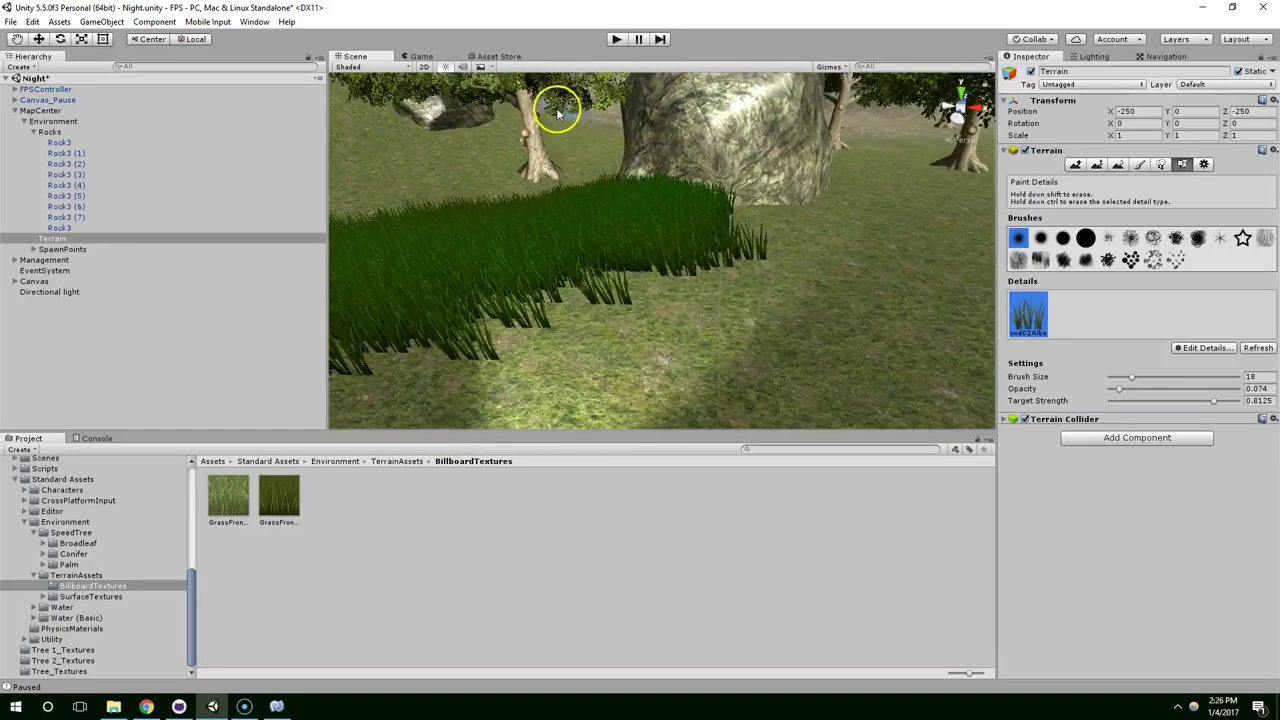
- Start a new terrain grass texture using GrassFrond02AlbedoAlpha as the detail texture and yellow-green BDC710 as the healthy color
{"action": "mouse_move", "coordinate": [563, 111]}
{"action": "middle_mouse_down"}
{"action": "mouse_move", "coordinate": [686, 91]}
{"action": "mouse_move", "coordinate": [720, 264]}
{"action": "middle_mouse_up"}
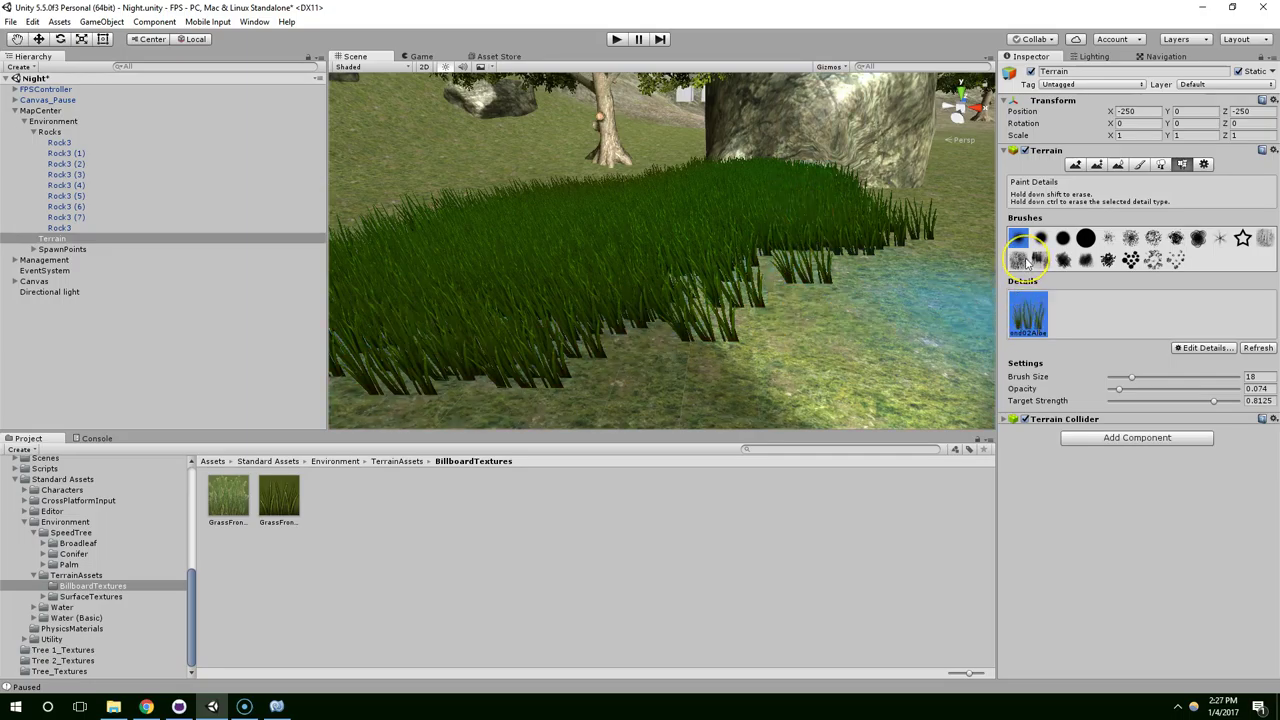
{"action": "scroll", "coordinate": [723, 86], "scroll_direction": "down", "scroll_amount": 3}
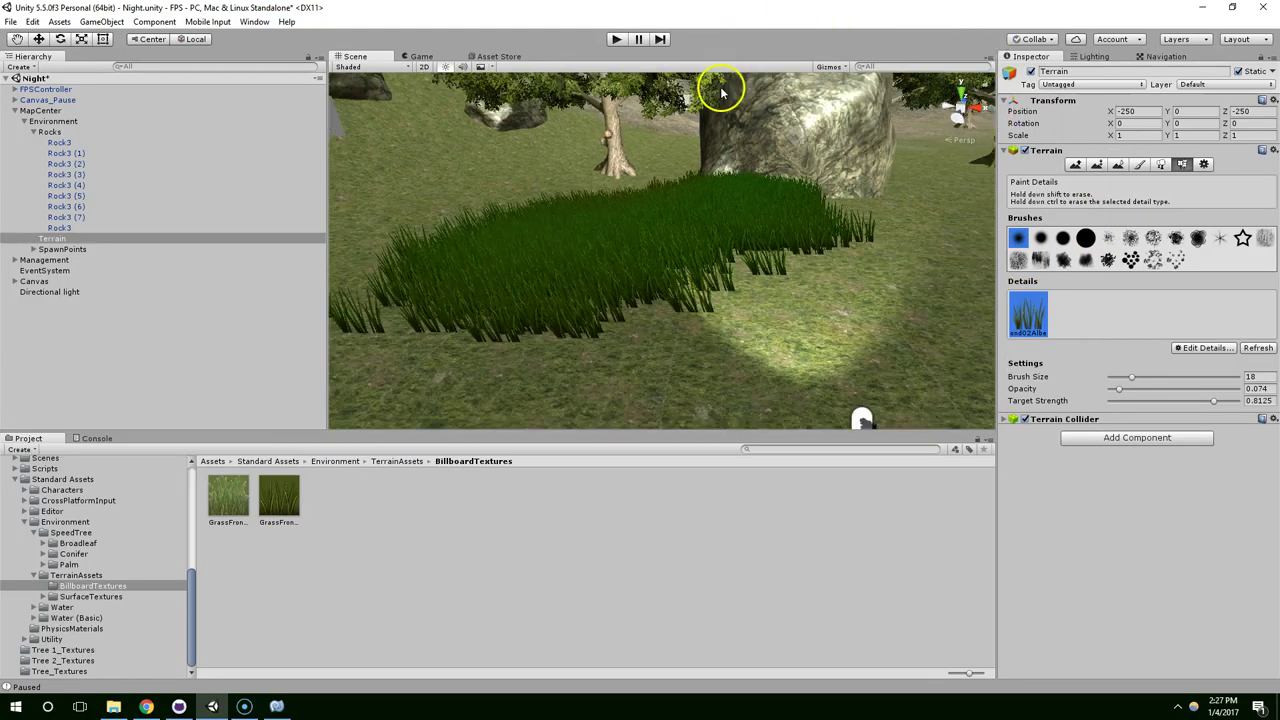
{"action": "scroll", "coordinate": [692, 250], "scroll_direction": "down", "scroll_amount": 2}
{"action": "scroll", "coordinate": [692, 250], "scroll_direction": "down", "scroll_amount": 2}
{"action": "middle_click_drag", "start_coordinate": [851, 240], "coordinate": [1214, 363]}
{"action": "left_click", "coordinate": [1205, 347]}
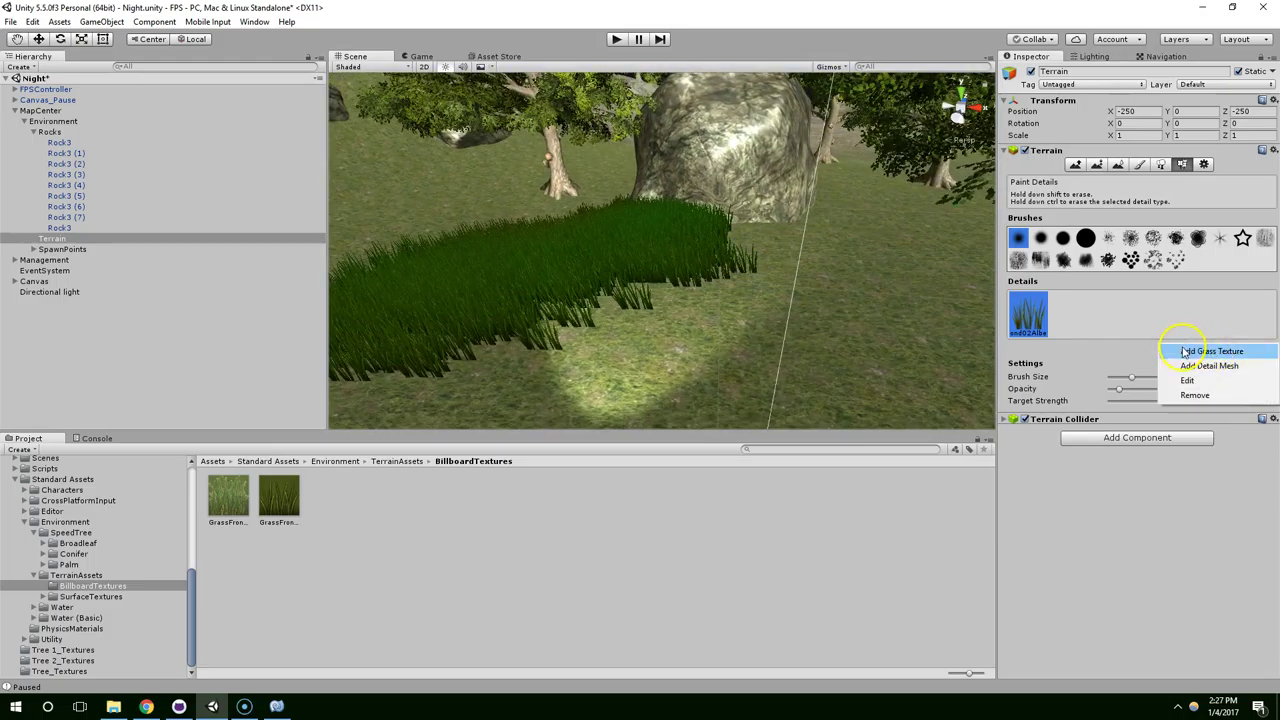
{"action": "left_click", "coordinate": [1210, 352]}
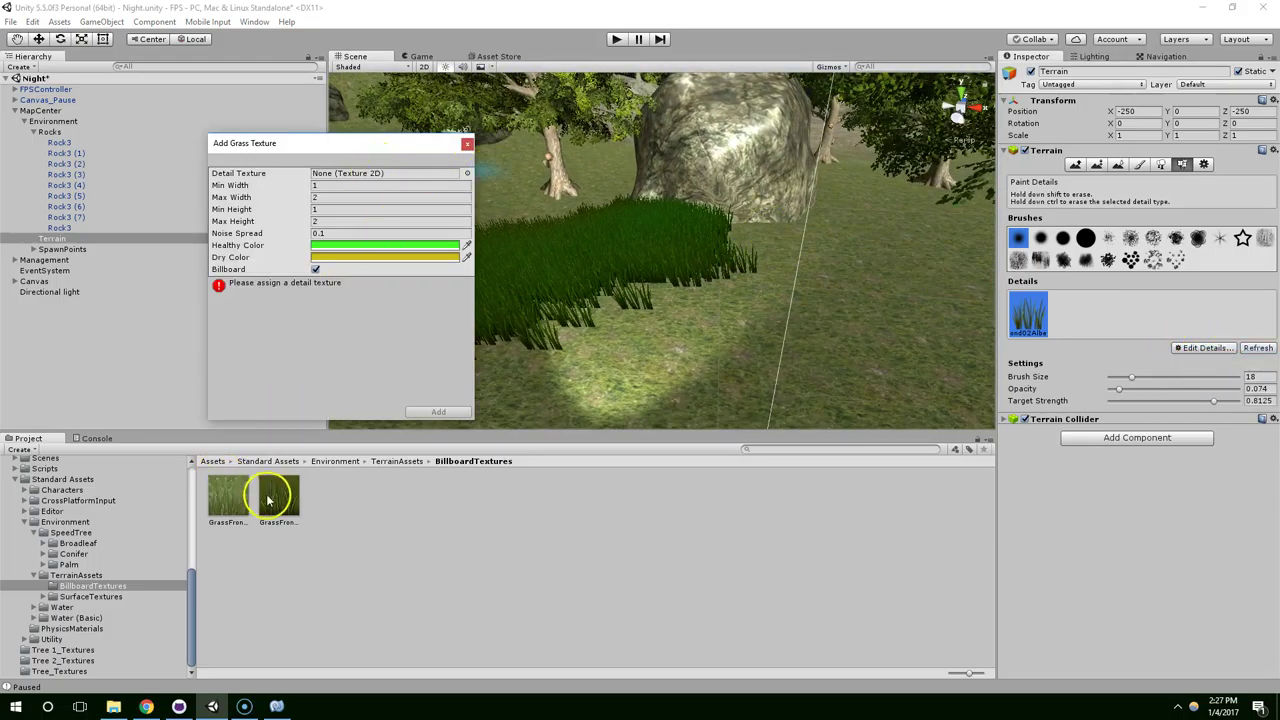
{"action": "left_click_drag", "start_coordinate": [270, 498], "coordinate": [385, 173]}
{"action": "left_click", "coordinate": [385, 245]}
{"action": "left_click", "coordinate": [963, 600]}
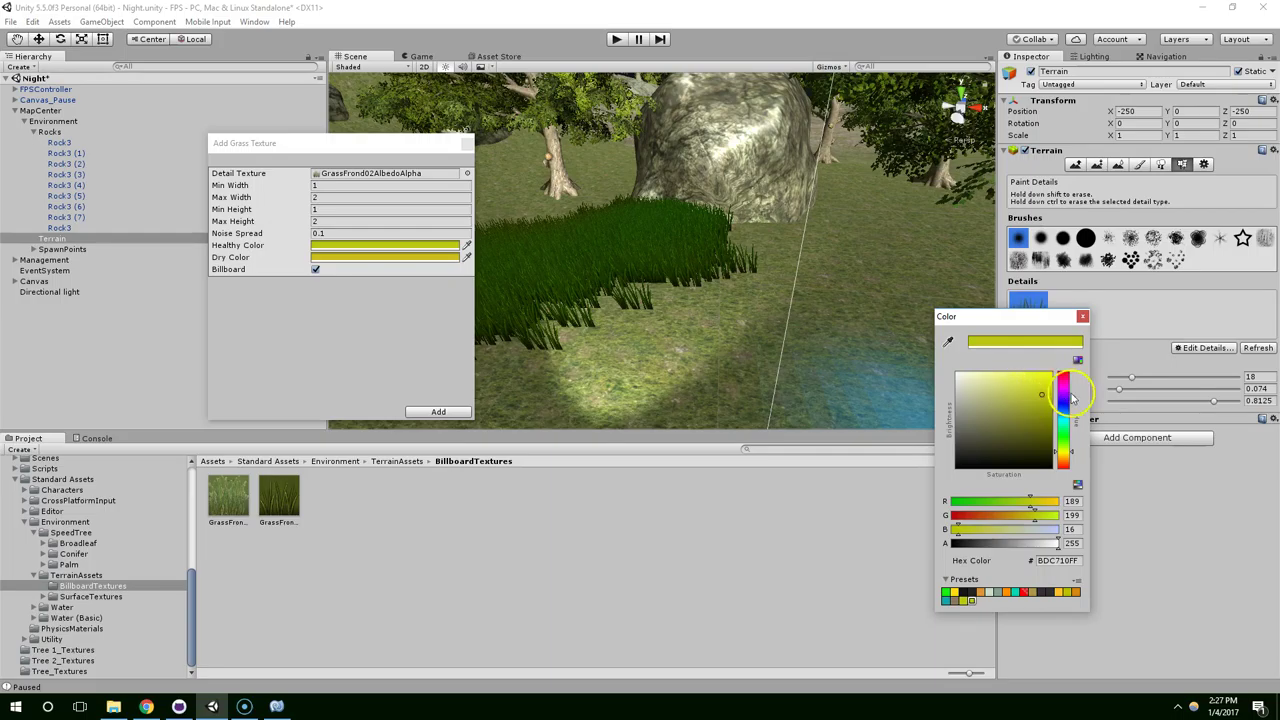
{"action": "left_click", "coordinate": [1082, 317]}
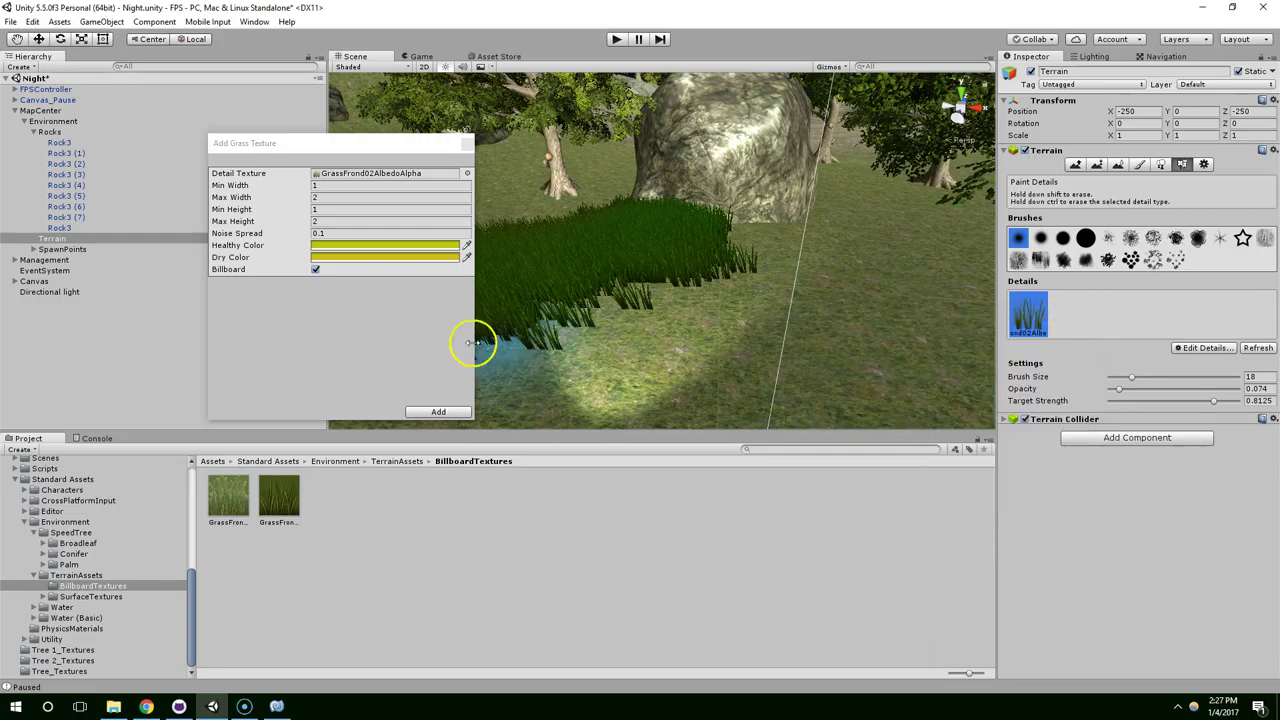
- Set the grass to min width 0.5, max width 1.2, min height 0.2 and max height 1, and add it to the terrain
{"action": "left_click", "coordinate": [314, 208]}
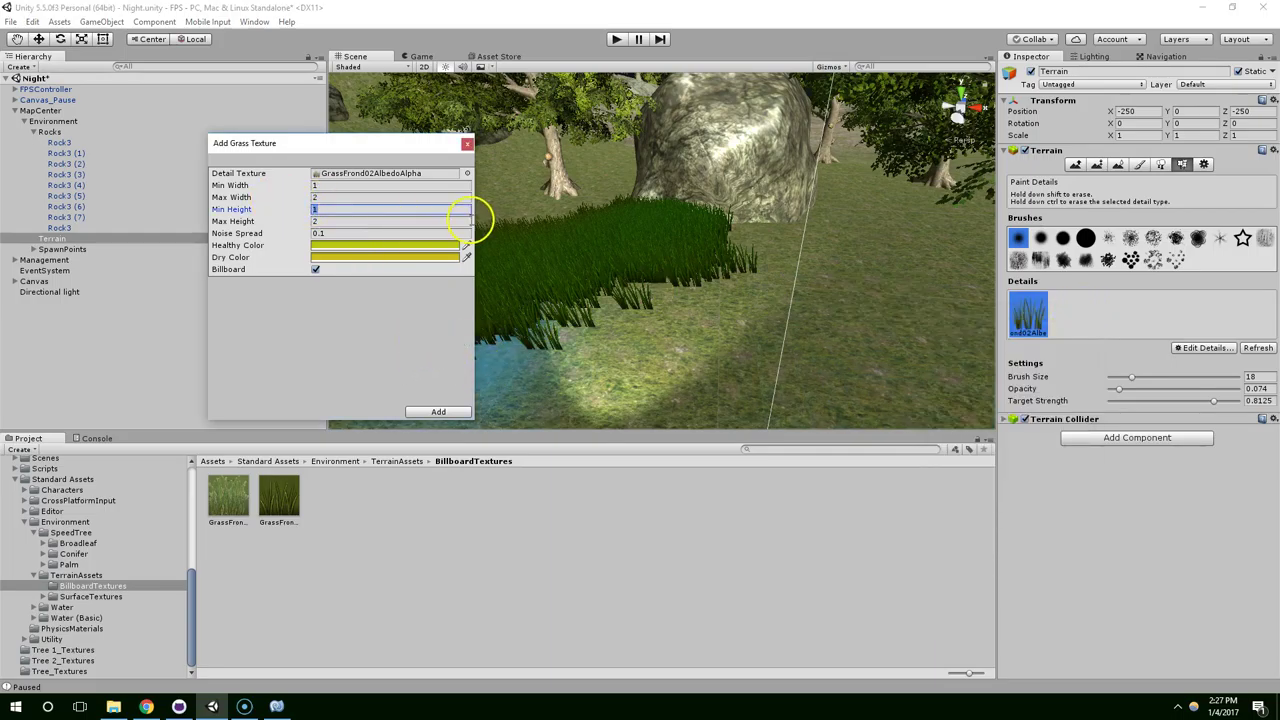
{"action": "type", "text": "0.2"}
{"action": "key", "text": "Tab"}
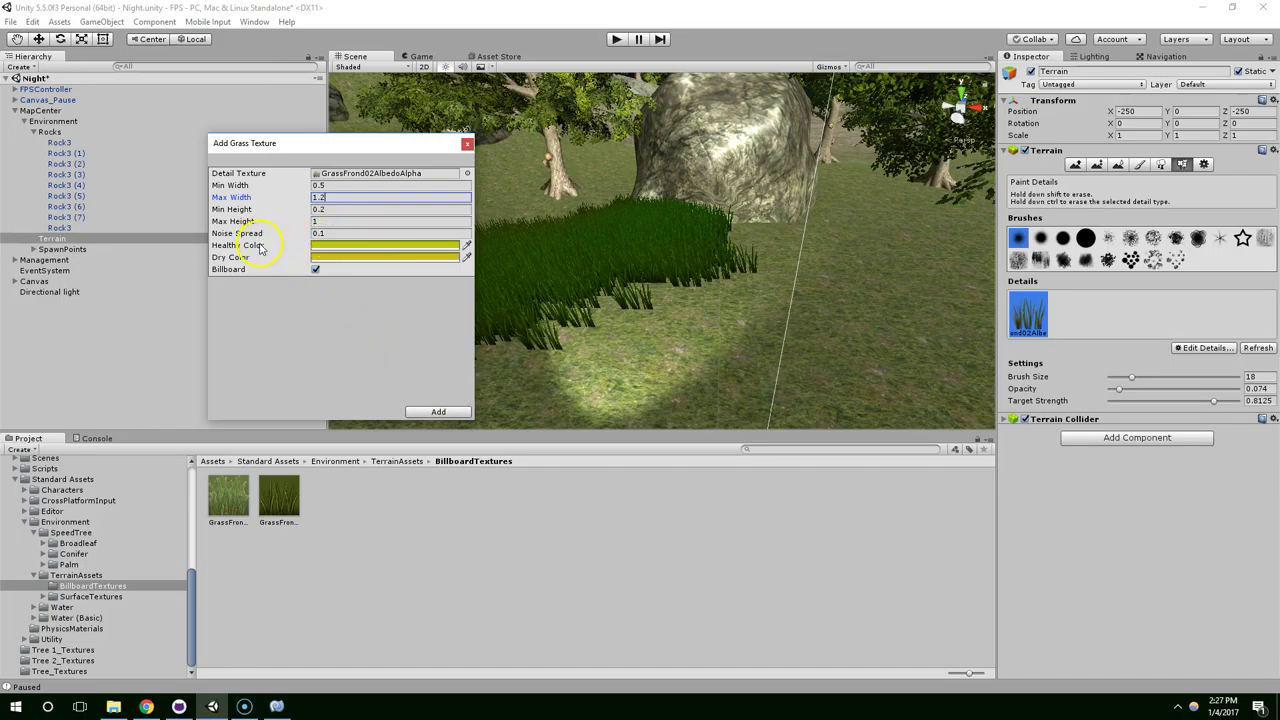
{"action": "left_click", "coordinate": [438, 412]}
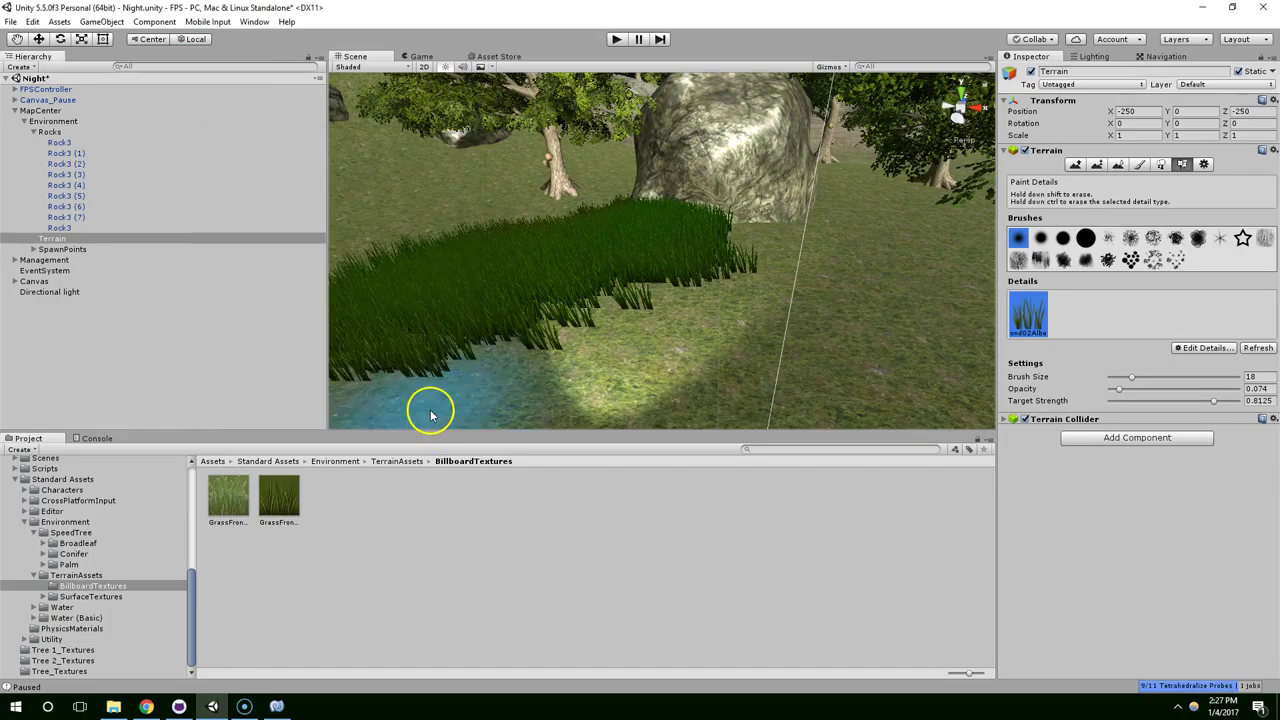
- Paint a dense patch of the new short grass beside the tall green grass and compare the two patches up close
{"action": "mouse_move", "coordinate": [891, 280]}
{"action": "left_mouse_down"}
{"action": "mouse_move", "coordinate": [826, 263]}
{"action": "mouse_move", "coordinate": [797, 343]}
{"action": "left_mouse_up"}
{"action": "middle_click_drag", "start_coordinate": [797, 343], "coordinate": [761, 314]}
{"action": "mouse_move", "coordinate": [761, 314]}
{"action": "left_mouse_down"}
{"action": "mouse_move", "coordinate": [760, 298]}
{"action": "mouse_move", "coordinate": [680, 303]}
{"action": "left_mouse_up"}
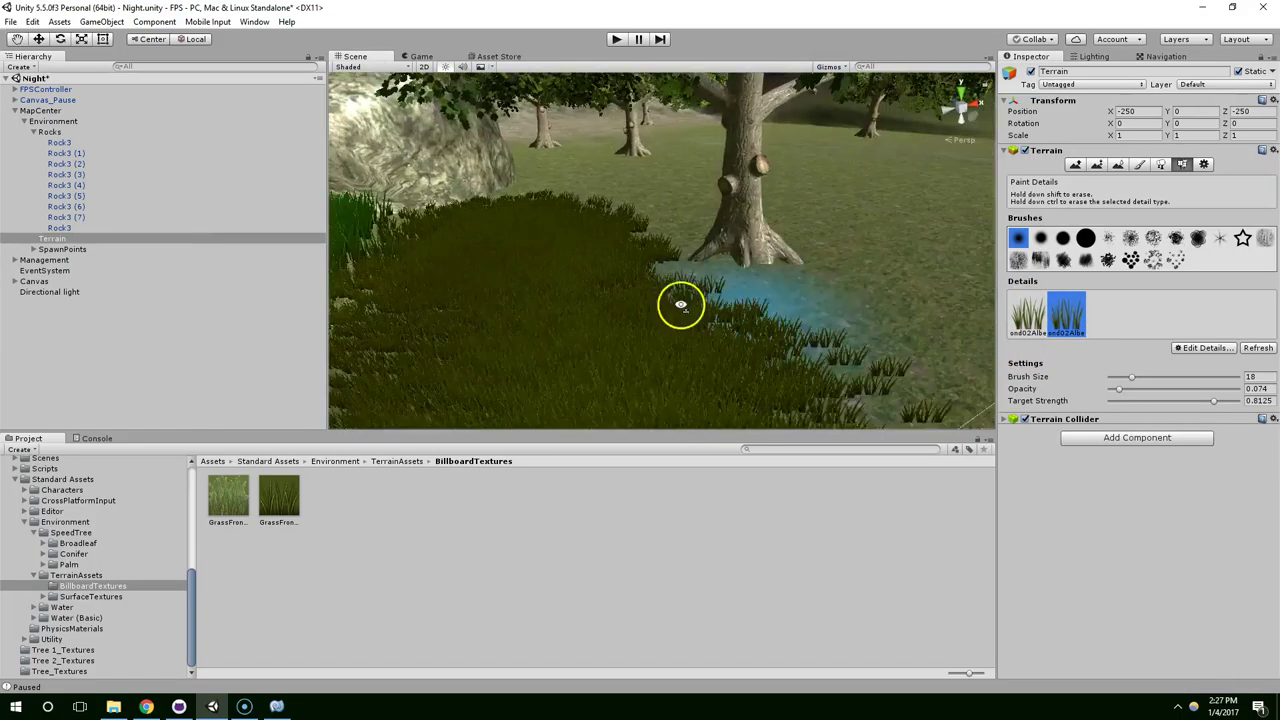
{"action": "middle_click_drag", "start_coordinate": [680, 303], "coordinate": [743, 191]}
{"action": "mouse_move", "coordinate": [538, 230]}
{"action": "right_mouse_down"}
{"action": "mouse_move", "coordinate": [643, 251]}
{"action": "mouse_move", "coordinate": [706, 234]}
{"action": "mouse_move", "coordinate": [568, 273]}
{"action": "mouse_move", "coordinate": [563, 246]}
{"action": "mouse_move", "coordinate": [457, 309]}
{"action": "mouse_move", "coordinate": [744, 300]}
{"action": "mouse_move", "coordinate": [706, 109]}
{"action": "mouse_move", "coordinate": [657, 237]}
{"action": "mouse_move", "coordinate": [662, 304]}
{"action": "right_mouse_up"}
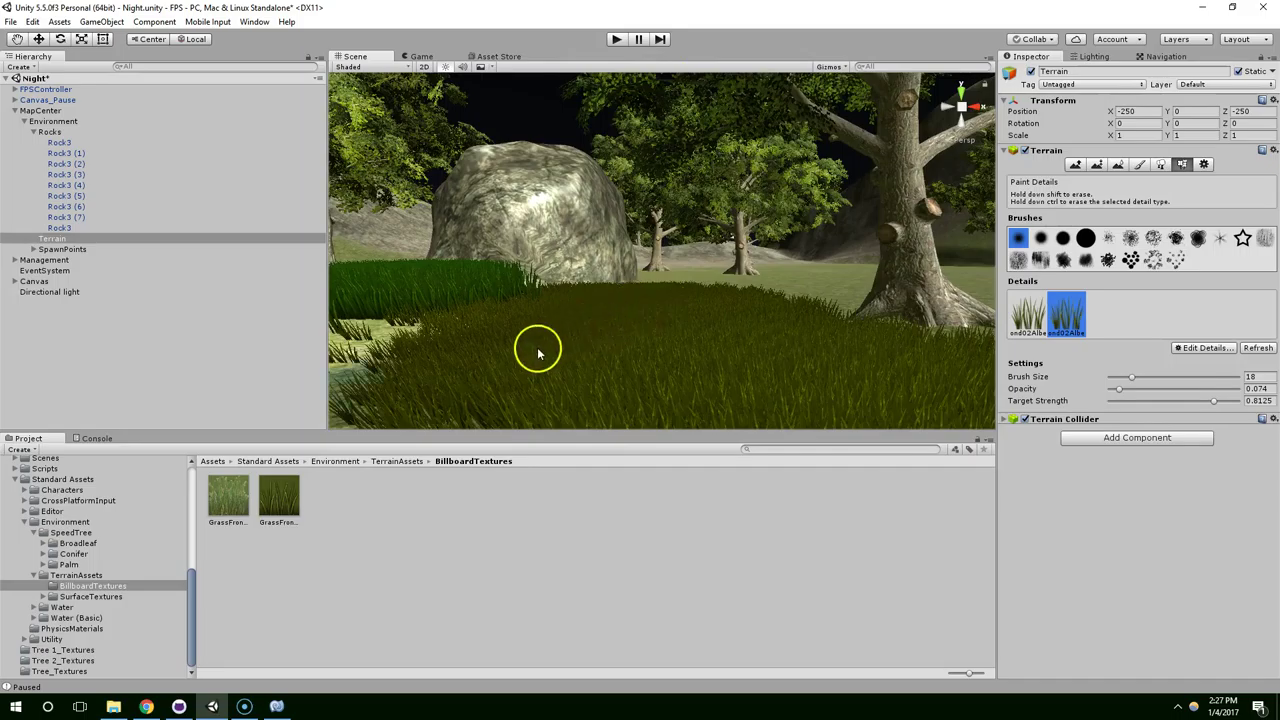
{"action": "right_click_drag", "start_coordinate": [538, 353], "coordinate": [676, 156]}
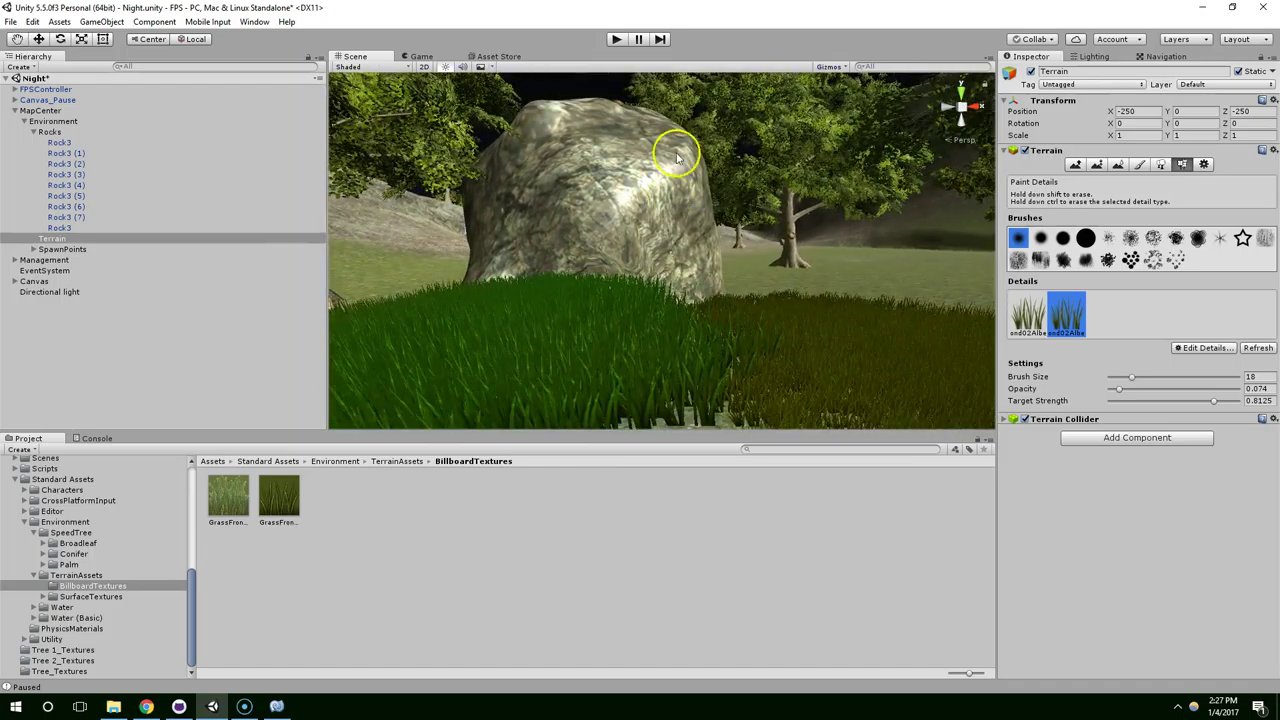
- Disable the Directional light, play-test both grass patches in the dark by walking through them, and stop the game
{"action": "left_click", "coordinate": [47, 291]}
{"action": "left_click", "coordinate": [1031, 71]}
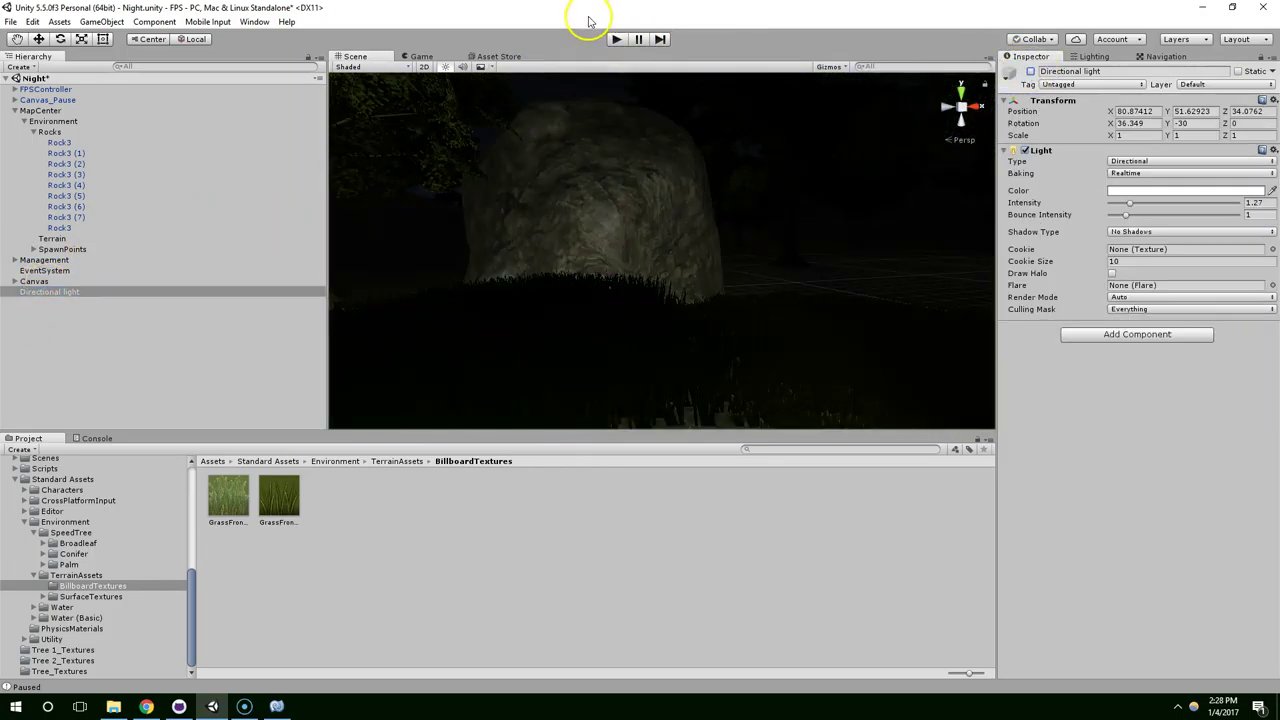
{"action": "key", "text": "ctrl+p"}
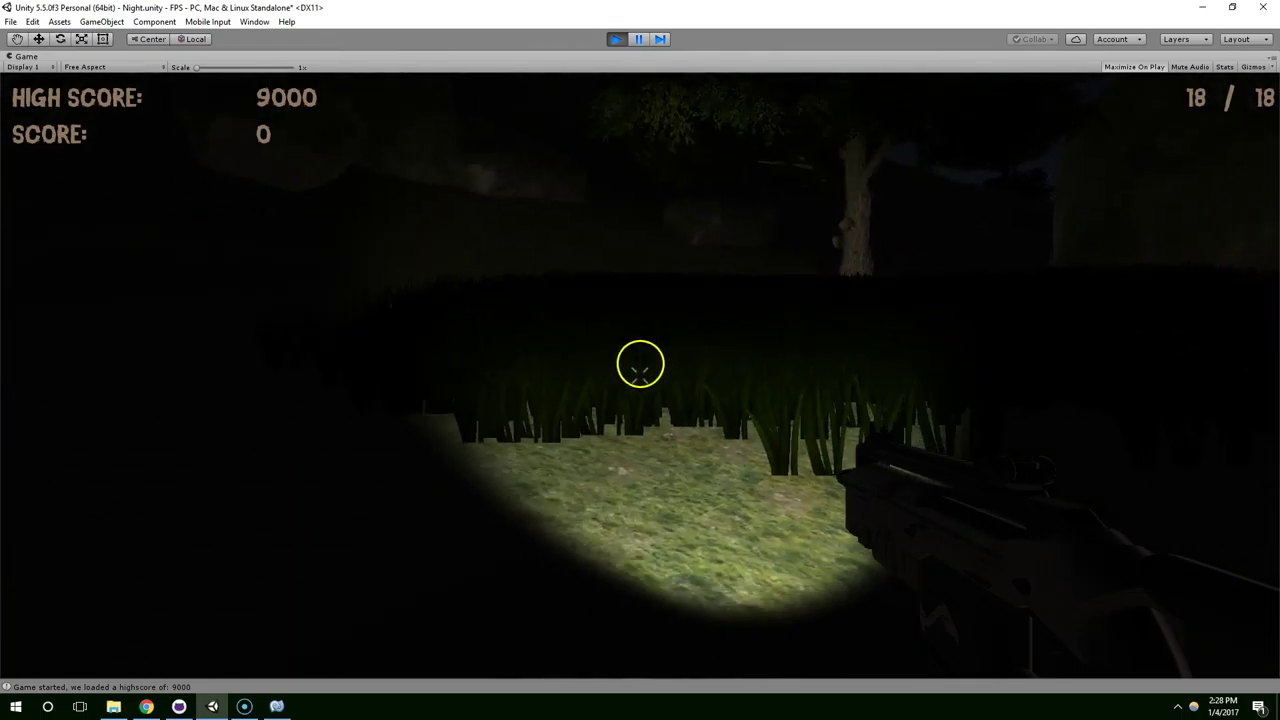
{"action": "key", "text": "w"}
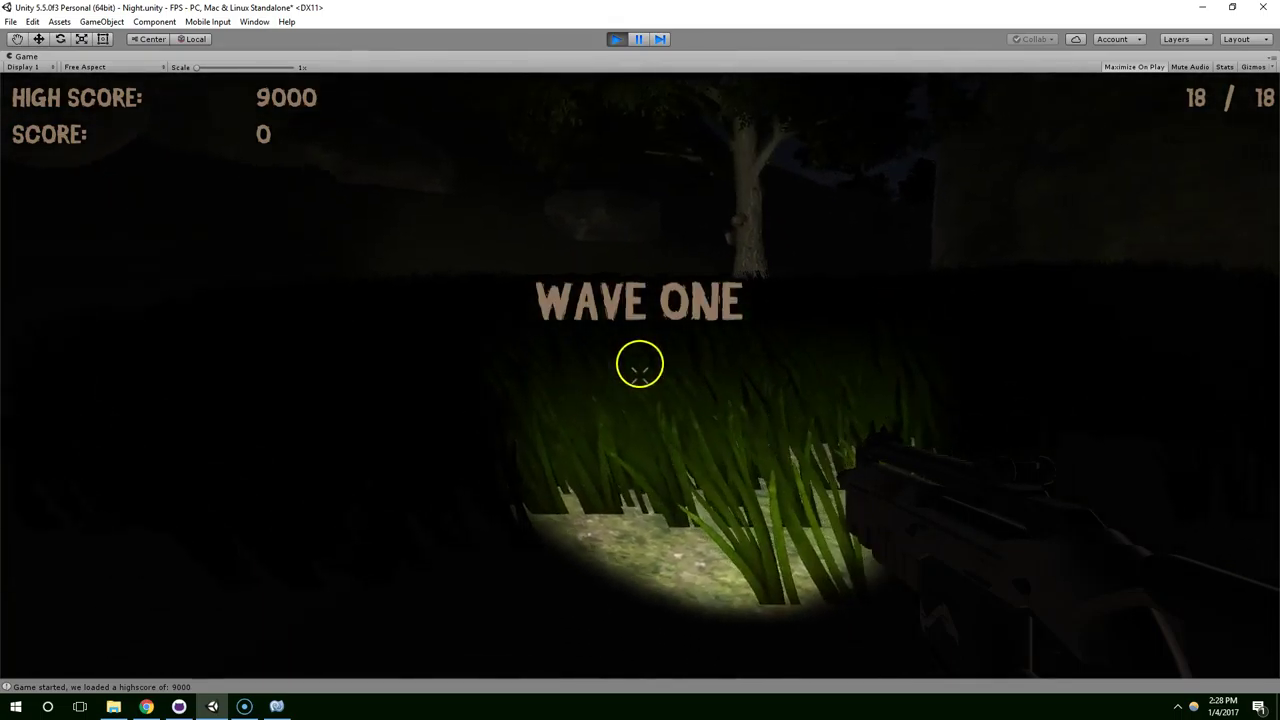
{"action": "key", "text": "s"}
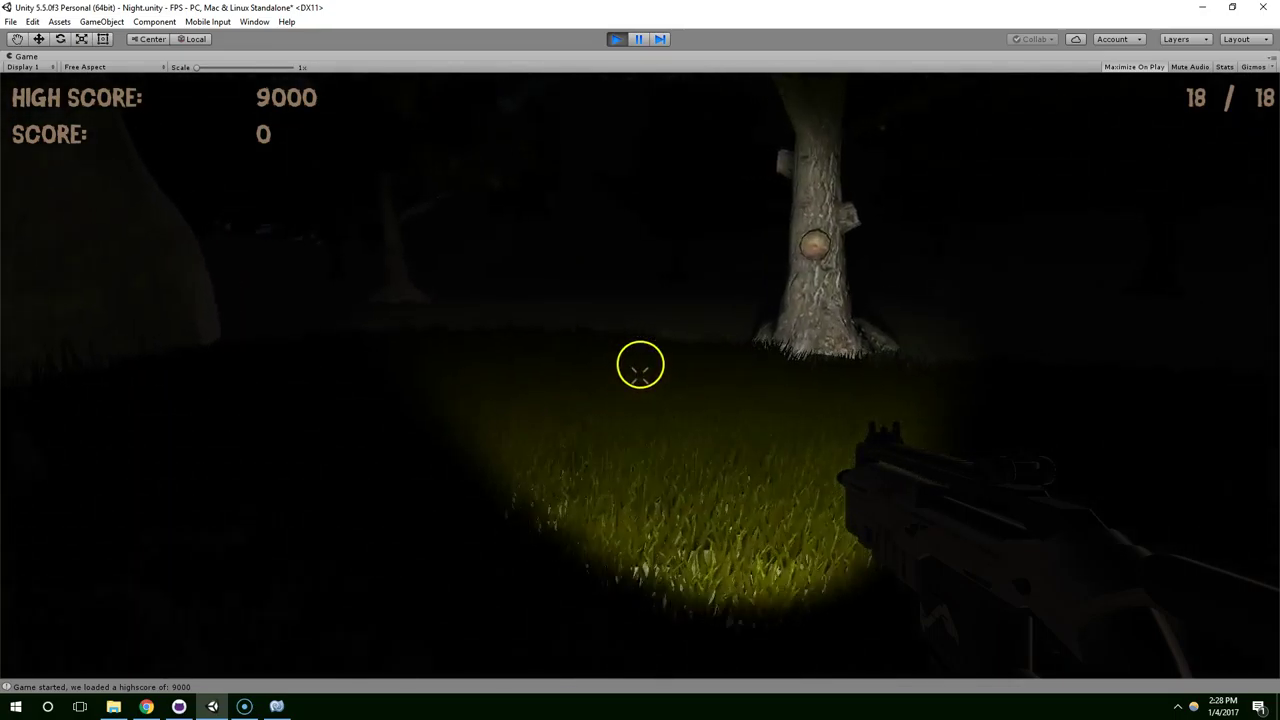
{"action": "key", "text": "Escape"}
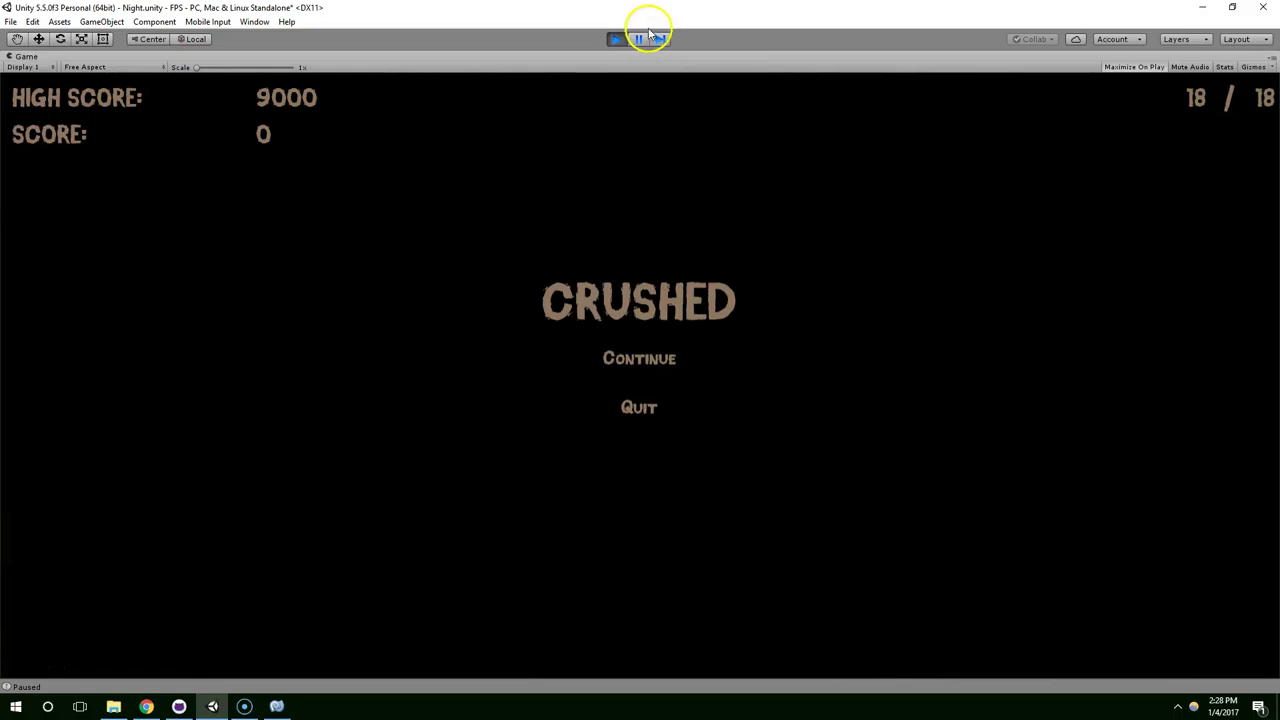
{"action": "left_click", "coordinate": [612, 39]}
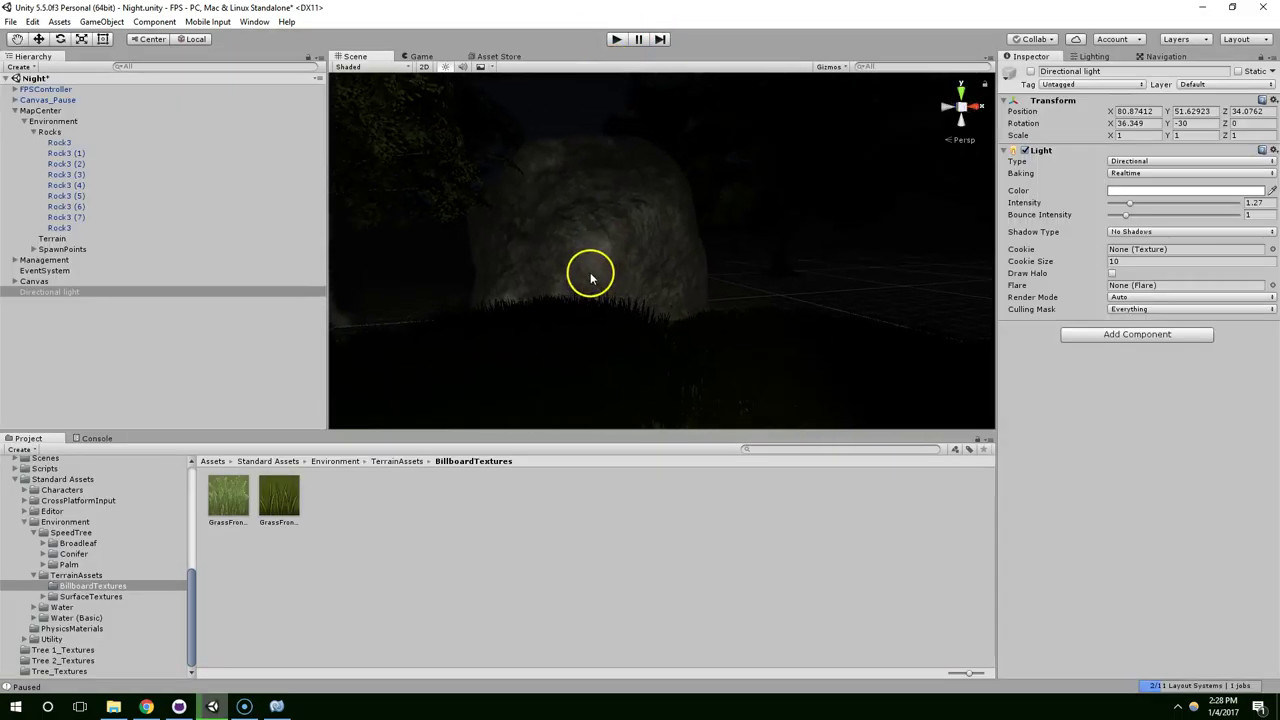
- Re-enable the Directional light and select the Terrain for detail painting
{"action": "left_click", "coordinate": [1031, 72]}
{"action": "scroll", "coordinate": [600, 300], "scroll_direction": "down", "scroll_amount": 4}
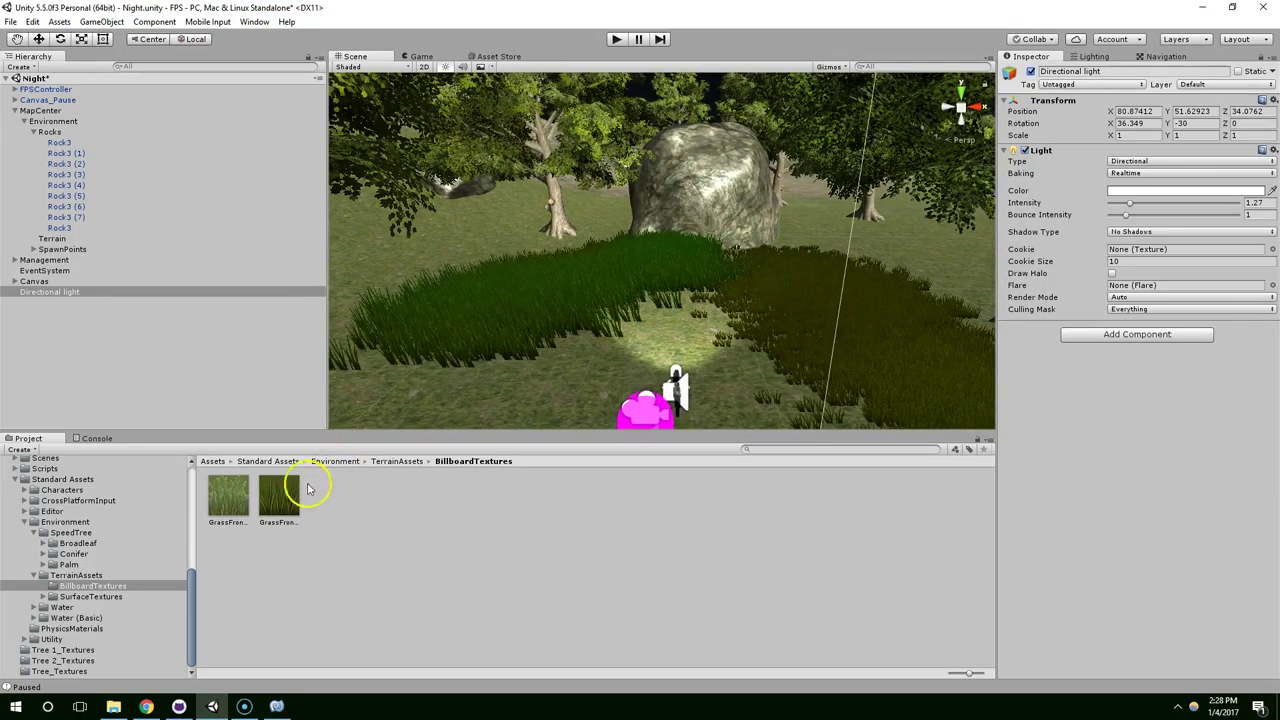
{"action": "left_click", "coordinate": [296, 490]}
{"action": "left_click", "coordinate": [630, 295]}
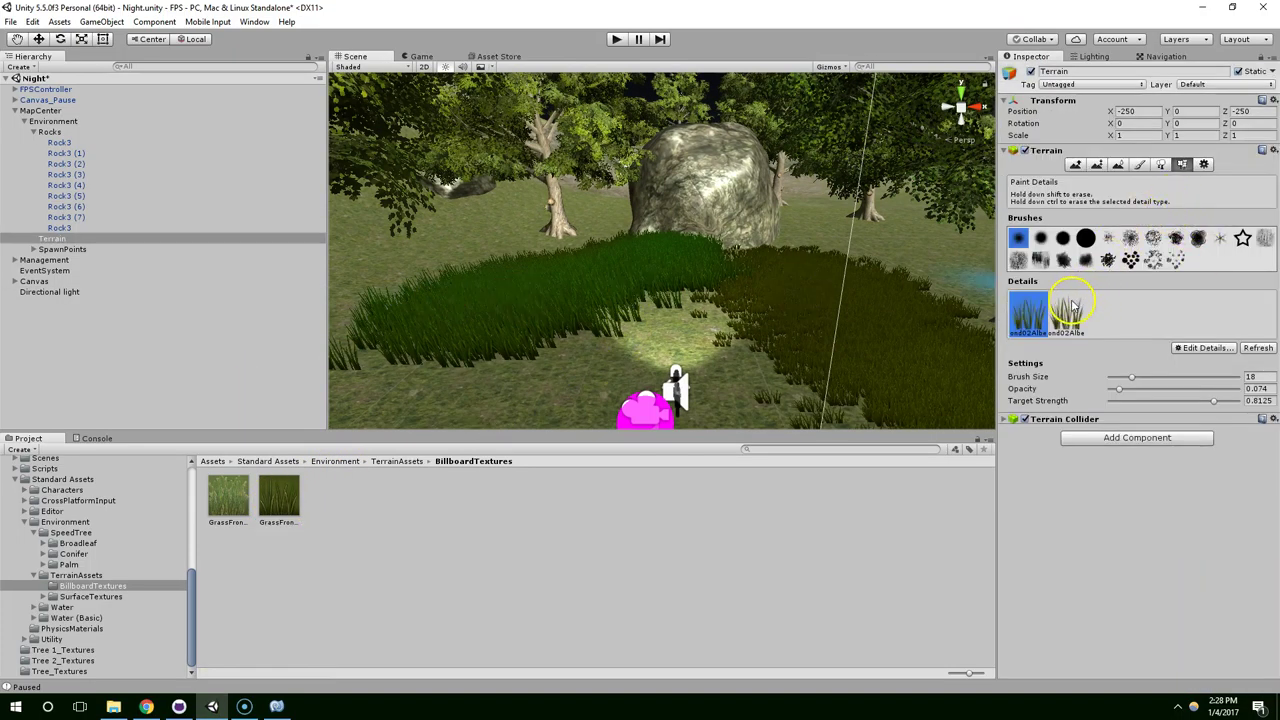
{"action": "left_click", "coordinate": [1200, 347]}
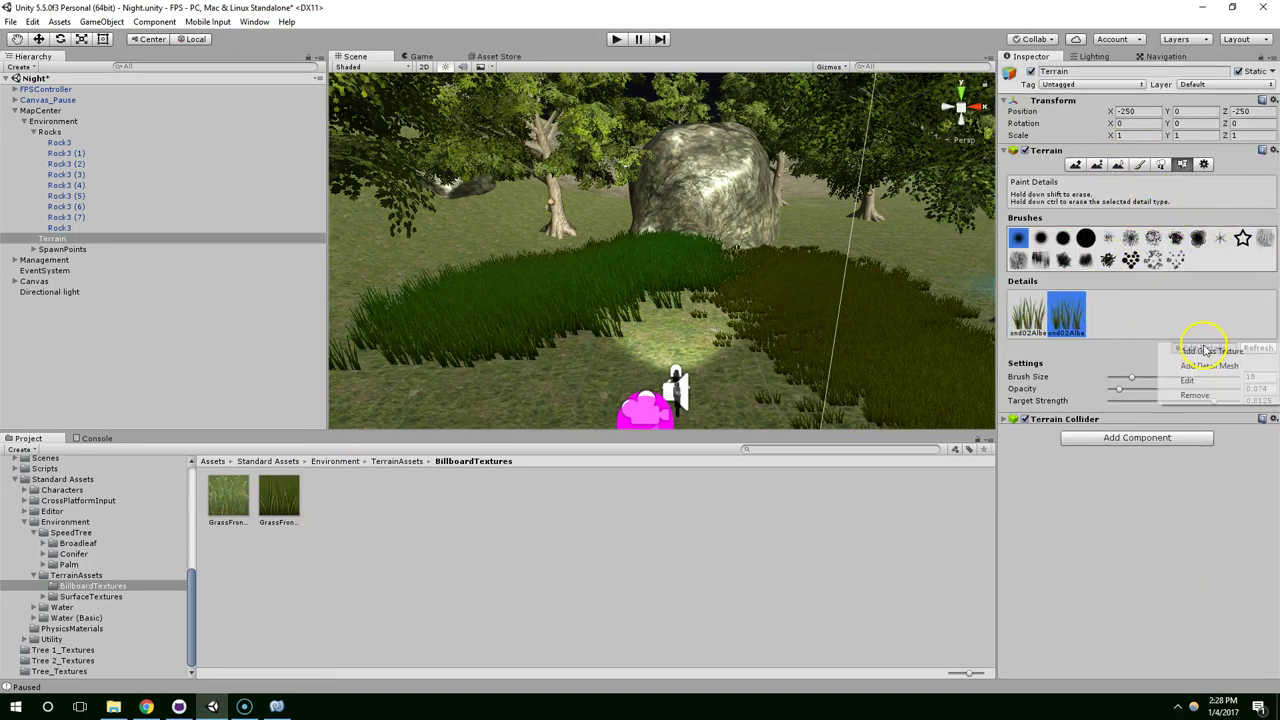
{"action": "left_click", "coordinate": [1200, 352]}
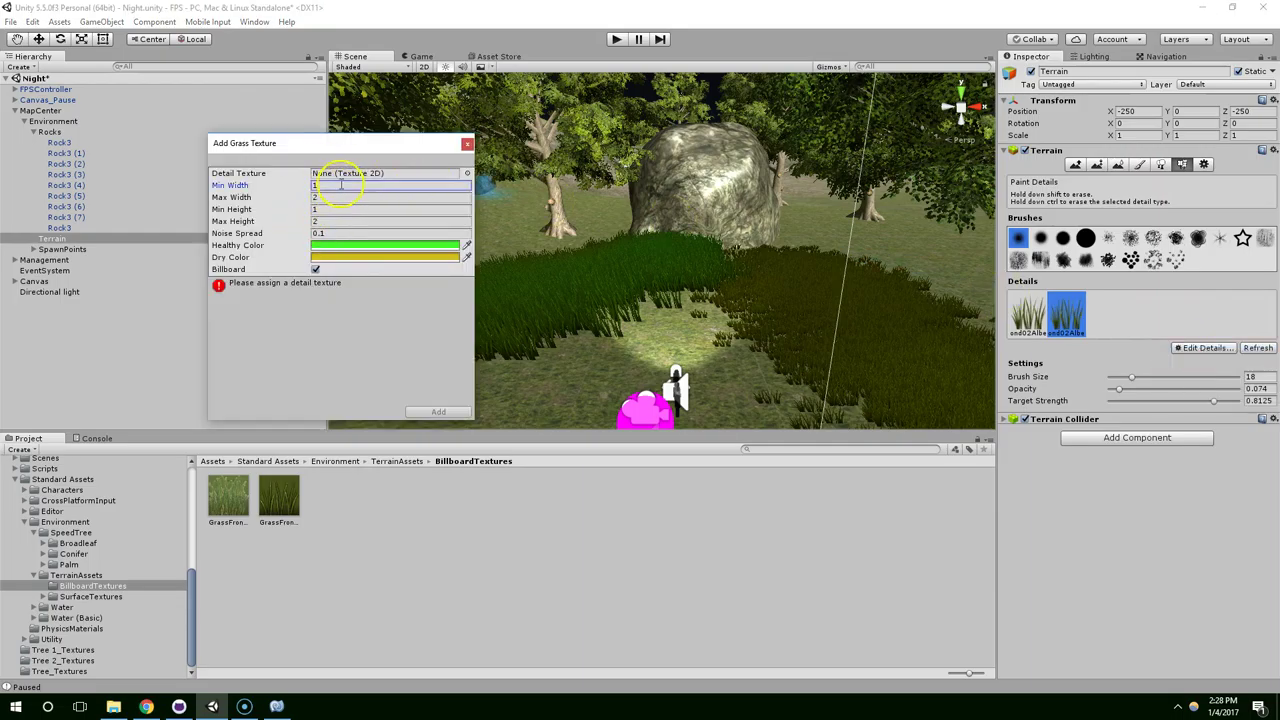
{"action": "left_click", "coordinate": [467, 143]}
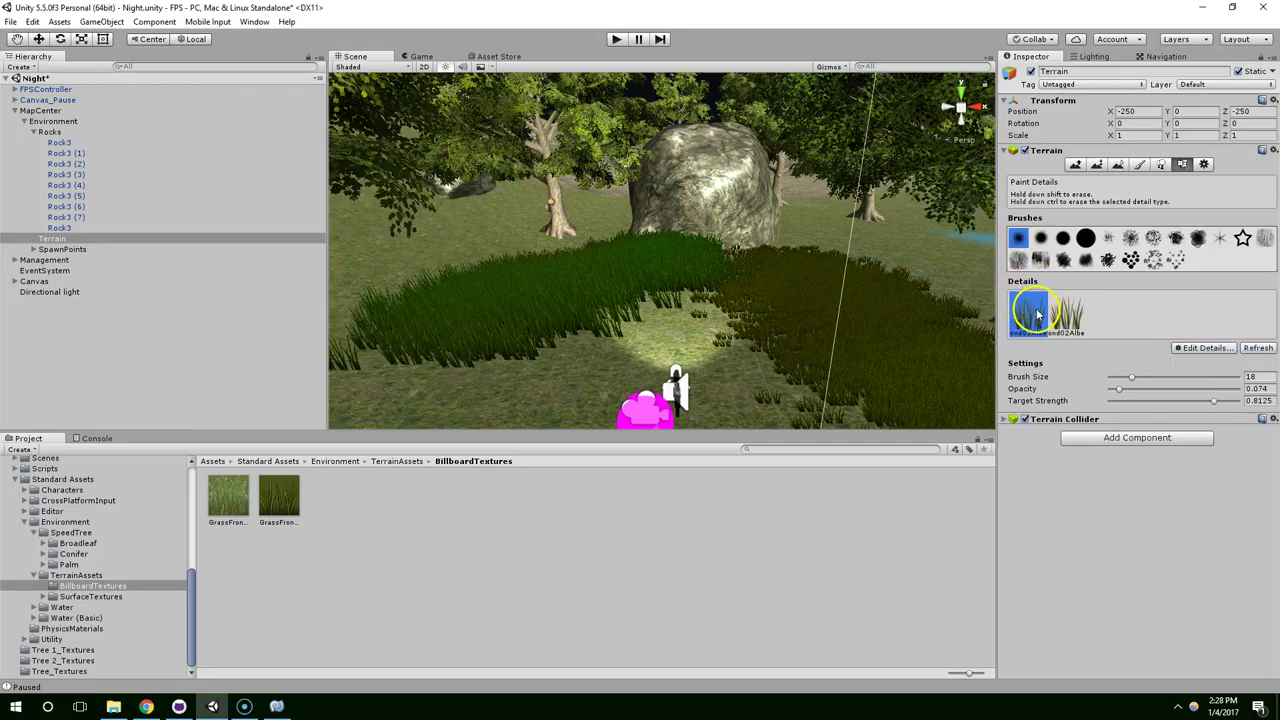
- Remove the tall green grass from the terrain's details, keeping the short yellow-green grass
{"action": "left_click", "coordinate": [1188, 348]}
{"action": "left_click", "coordinate": [1194, 395]}
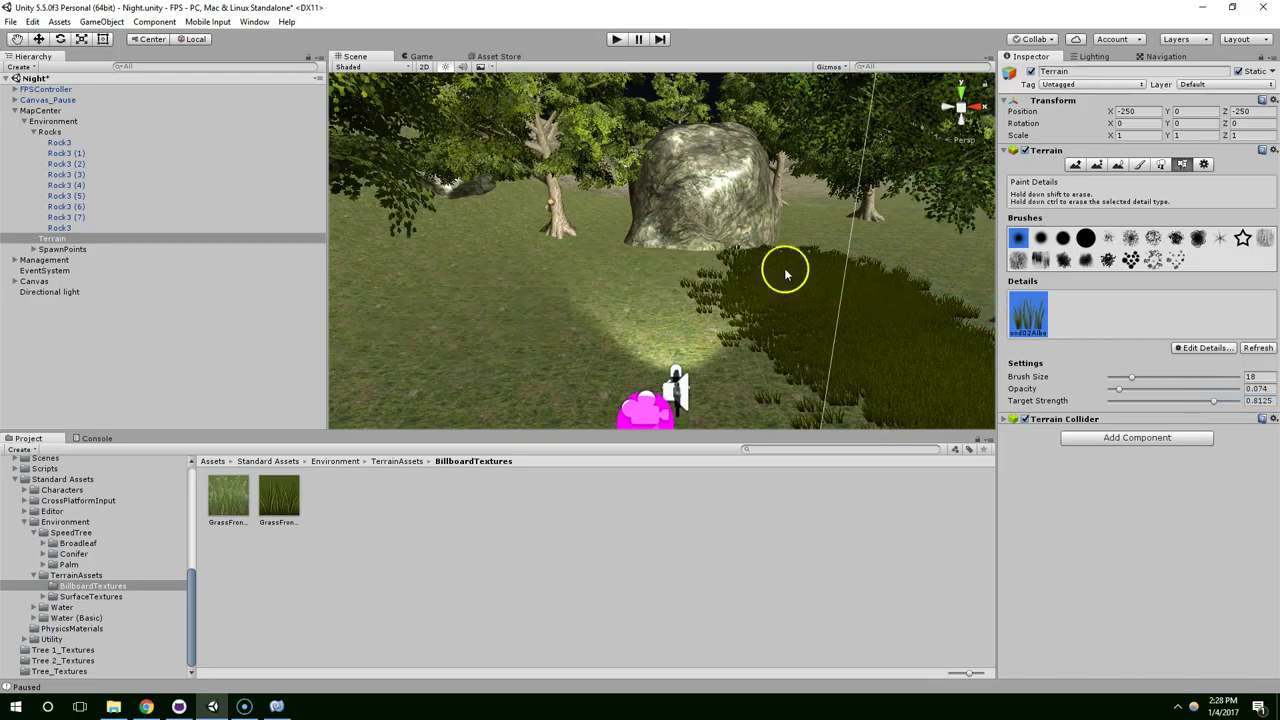
- Paint sparse grass among the trees in the middle of the valley with brush size 62 and opacity 0.006
{"action": "scroll", "coordinate": [786, 271], "scroll_direction": "down", "scroll_amount": 10}
{"action": "scroll", "coordinate": [714, 251], "scroll_direction": "down", "scroll_amount": 10}
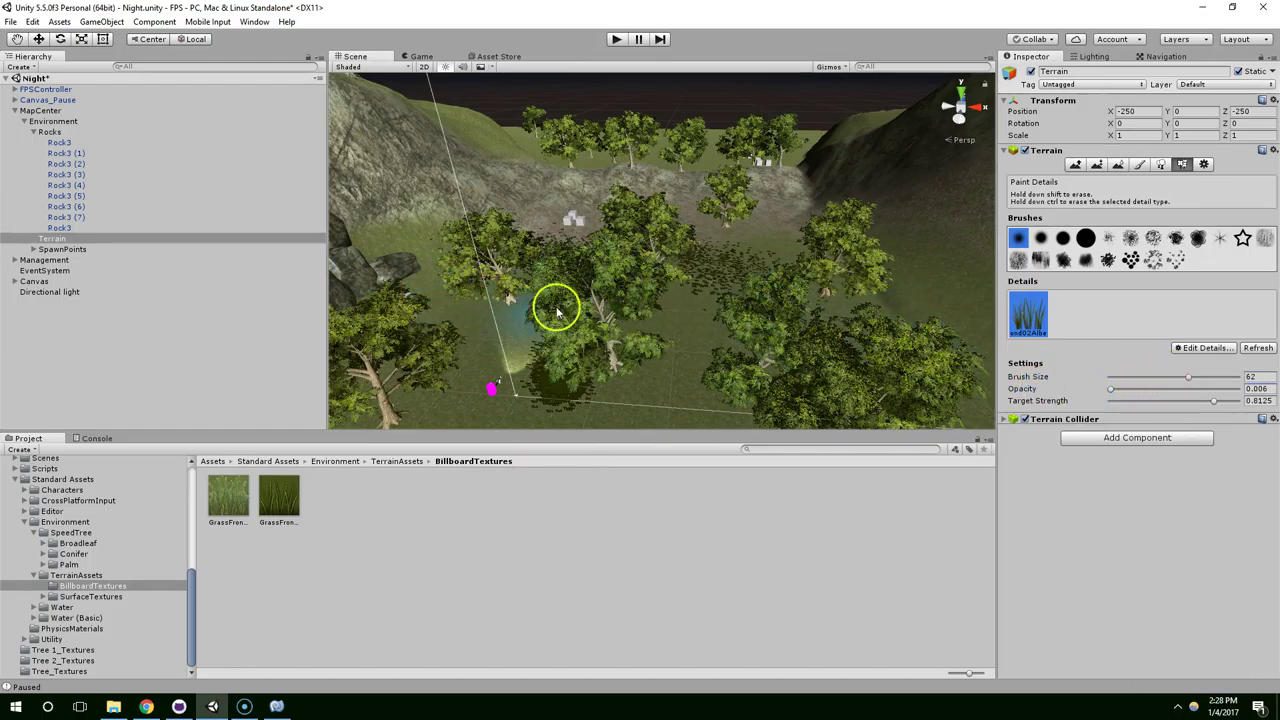
{"action": "mouse_move", "coordinate": [557, 312]}
{"action": "left_mouse_down"}
{"action": "mouse_move", "coordinate": [571, 346]}
{"action": "mouse_move", "coordinate": [706, 397]}
{"action": "mouse_move", "coordinate": [459, 220]}
{"action": "left_mouse_up"}
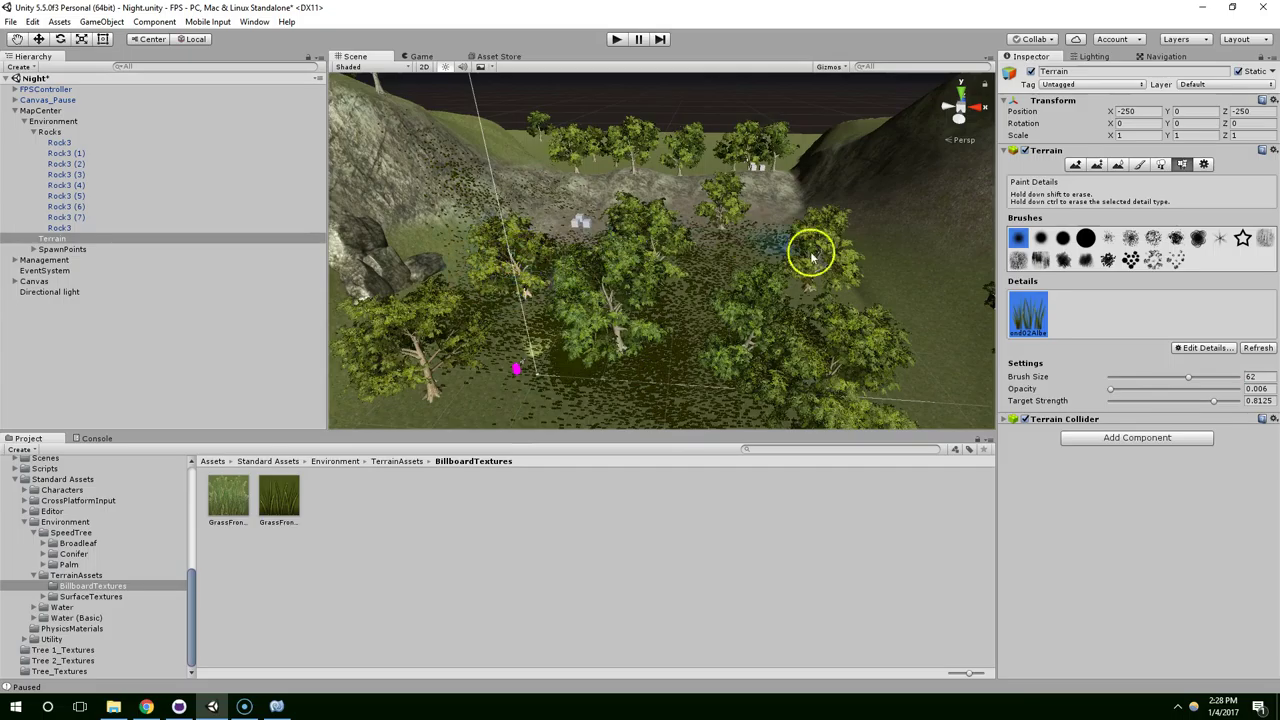
{"action": "left_click_drag", "start_coordinate": [812, 258], "coordinate": [791, 294]}
{"action": "scroll", "coordinate": [708, 289], "scroll_direction": "down", "scroll_amount": 6}
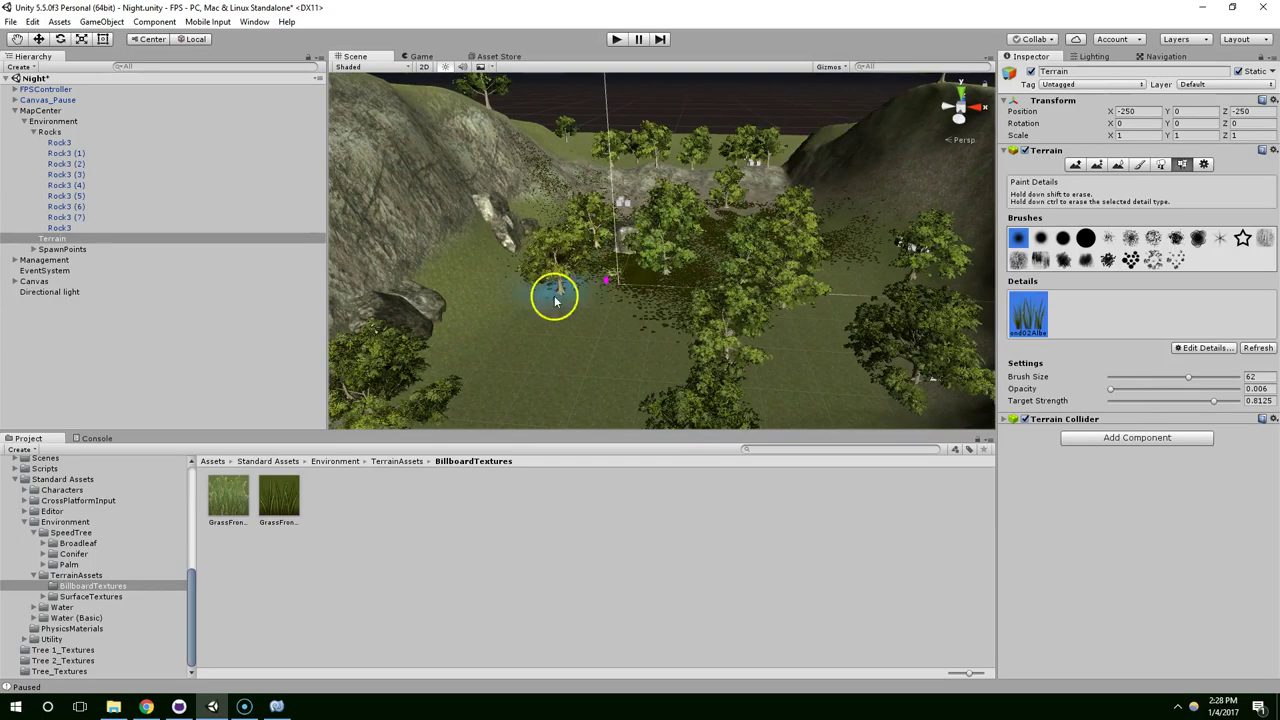
{"action": "left_click_drag", "start_coordinate": [555, 300], "coordinate": [793, 333]}
{"action": "scroll", "coordinate": [614, 309], "scroll_direction": "down", "scroll_amount": 4}
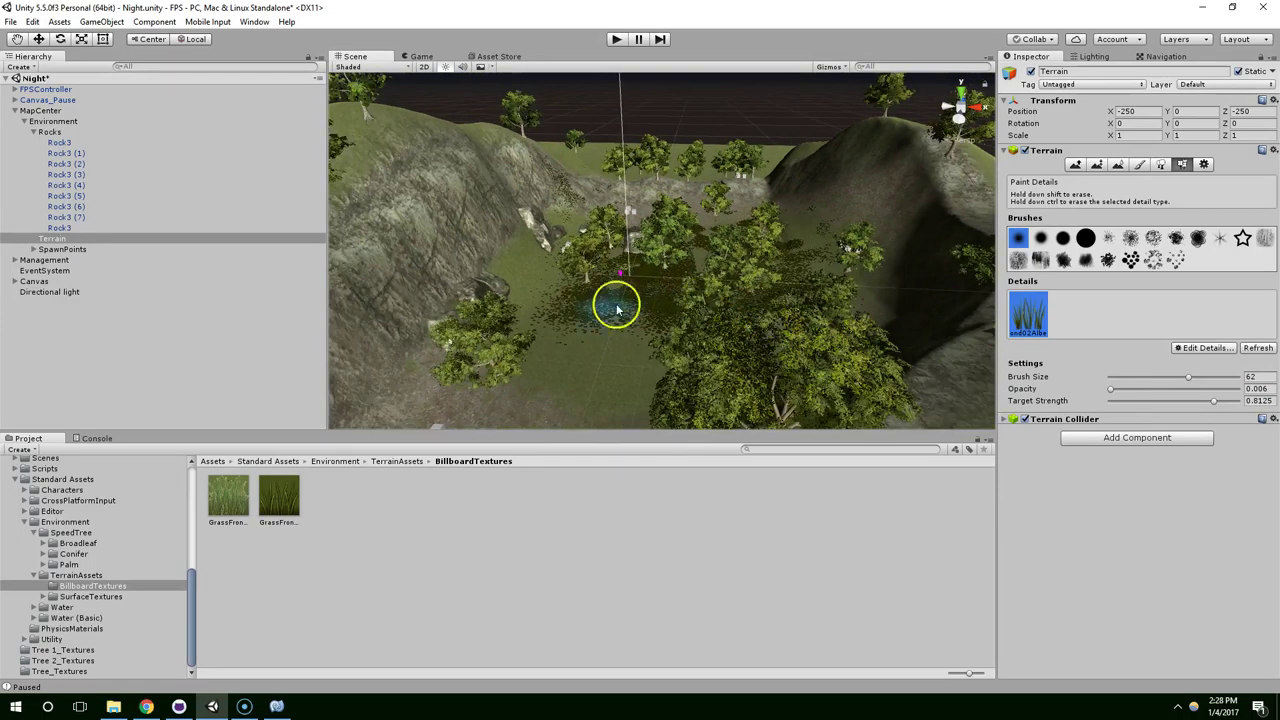
- Extend the sparse grass across the near end of the valley, from the rock wall to the dark slope opposite
{"action": "mouse_move", "coordinate": [677, 325]}
{"action": "right_mouse_down"}
{"action": "mouse_move", "coordinate": [586, 371]}
{"action": "mouse_move", "coordinate": [733, 290]}
{"action": "right_mouse_up"}
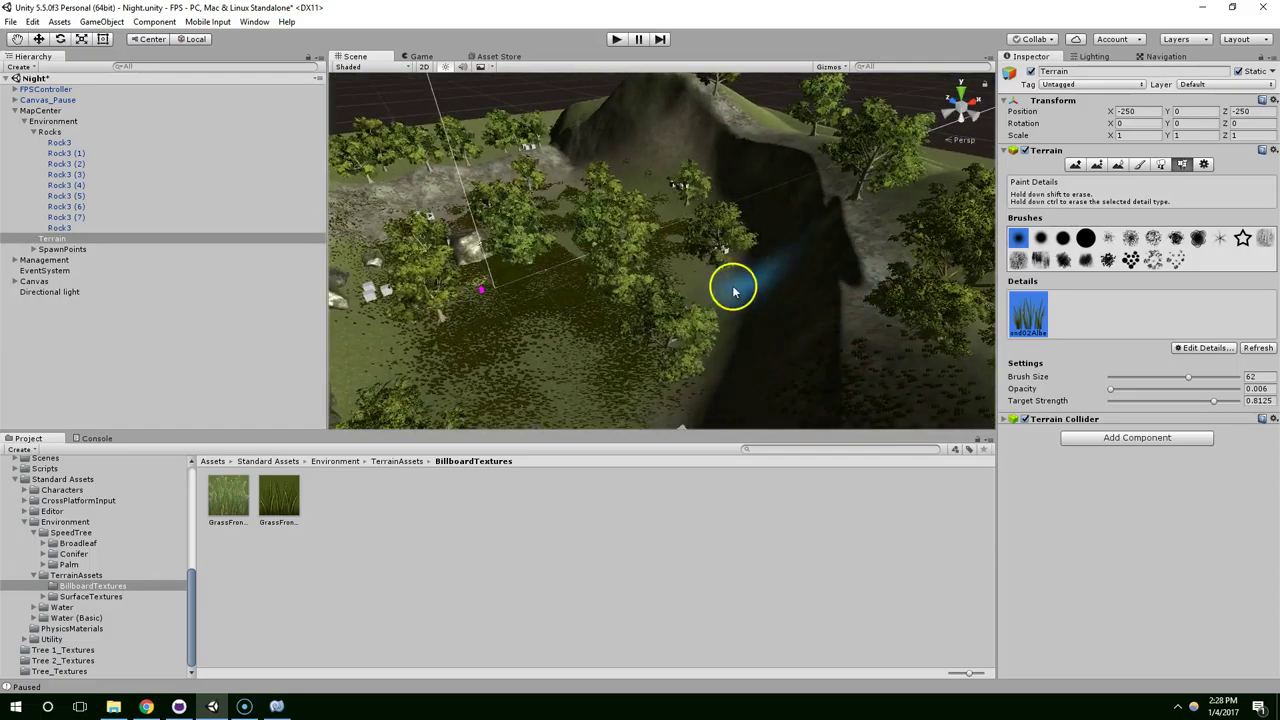
{"action": "mouse_move", "coordinate": [645, 241]}
{"action": "right_mouse_down"}
{"action": "mouse_move", "coordinate": [574, 289]}
{"action": "mouse_move", "coordinate": [532, 352]}
{"action": "right_mouse_up"}
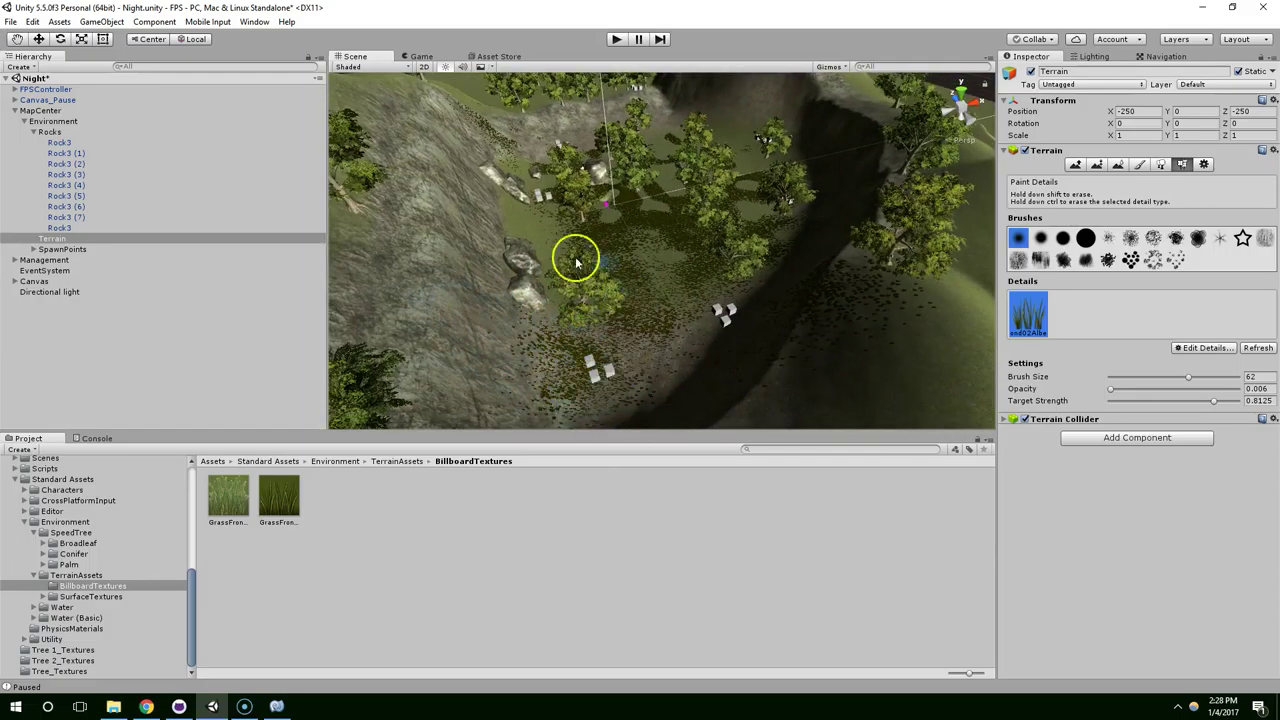
{"action": "scroll", "coordinate": [586, 274], "scroll_direction": "down", "scroll_amount": 10}
{"action": "scroll", "coordinate": [586, 277], "scroll_direction": "up", "scroll_amount": 10}
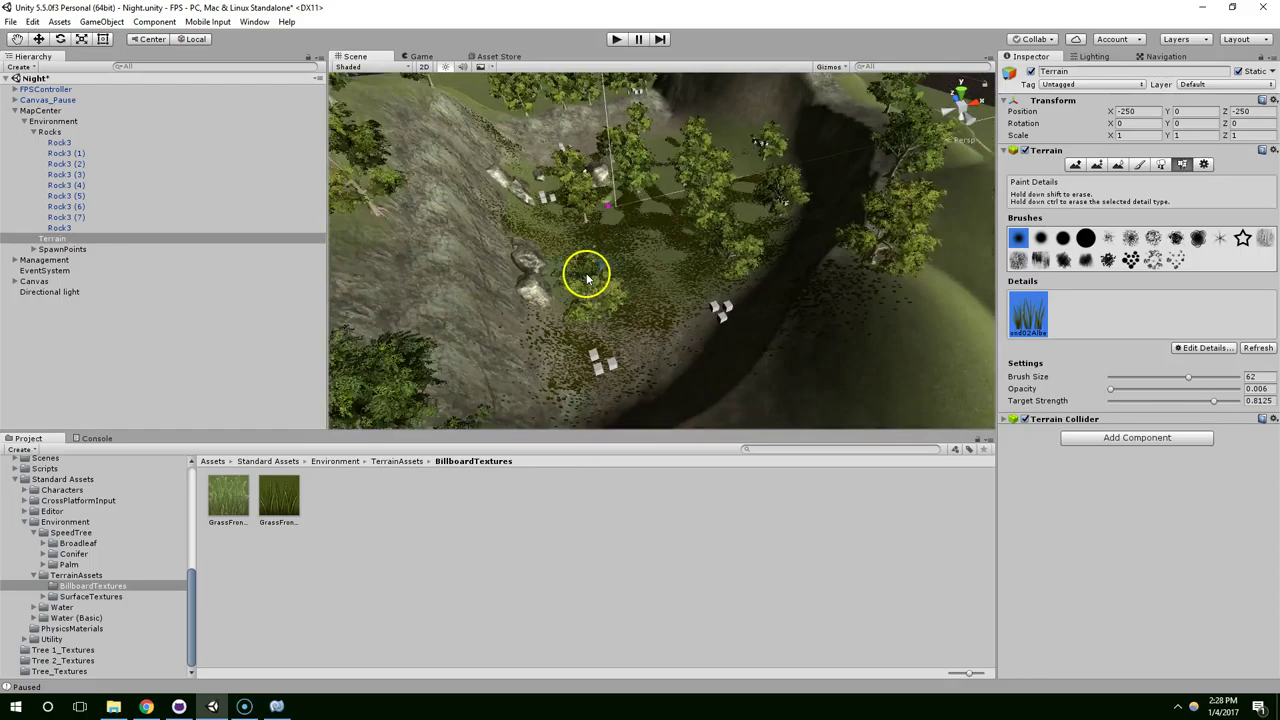
{"action": "scroll", "coordinate": [587, 276], "scroll_direction": "down", "scroll_amount": 12}
{"action": "scroll", "coordinate": [587, 276], "scroll_direction": "up", "scroll_amount": 6}
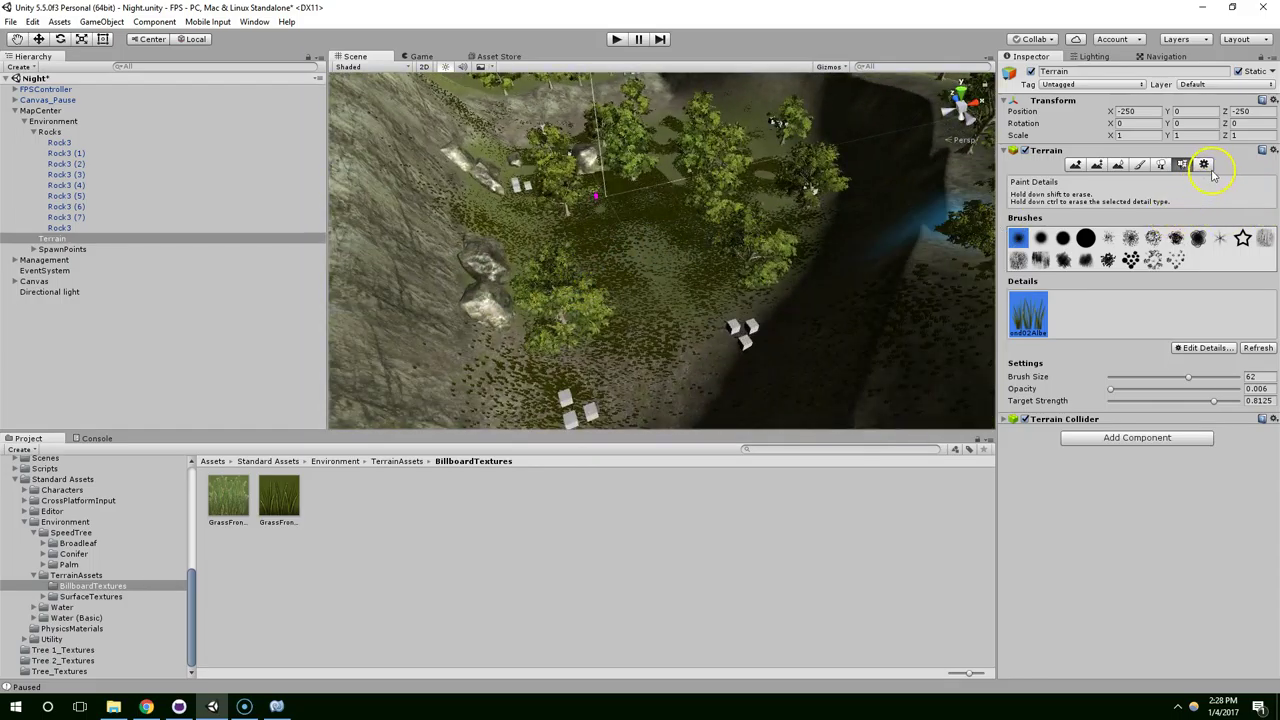
- Set the Detail Distance to 52 in the terrain settings
{"action": "left_click", "coordinate": [1204, 165]}
{"action": "scroll", "coordinate": [668, 245], "scroll_direction": "up", "scroll_amount": 3}
{"action": "scroll", "coordinate": [703, 194], "scroll_direction": "down", "scroll_amount": 3}
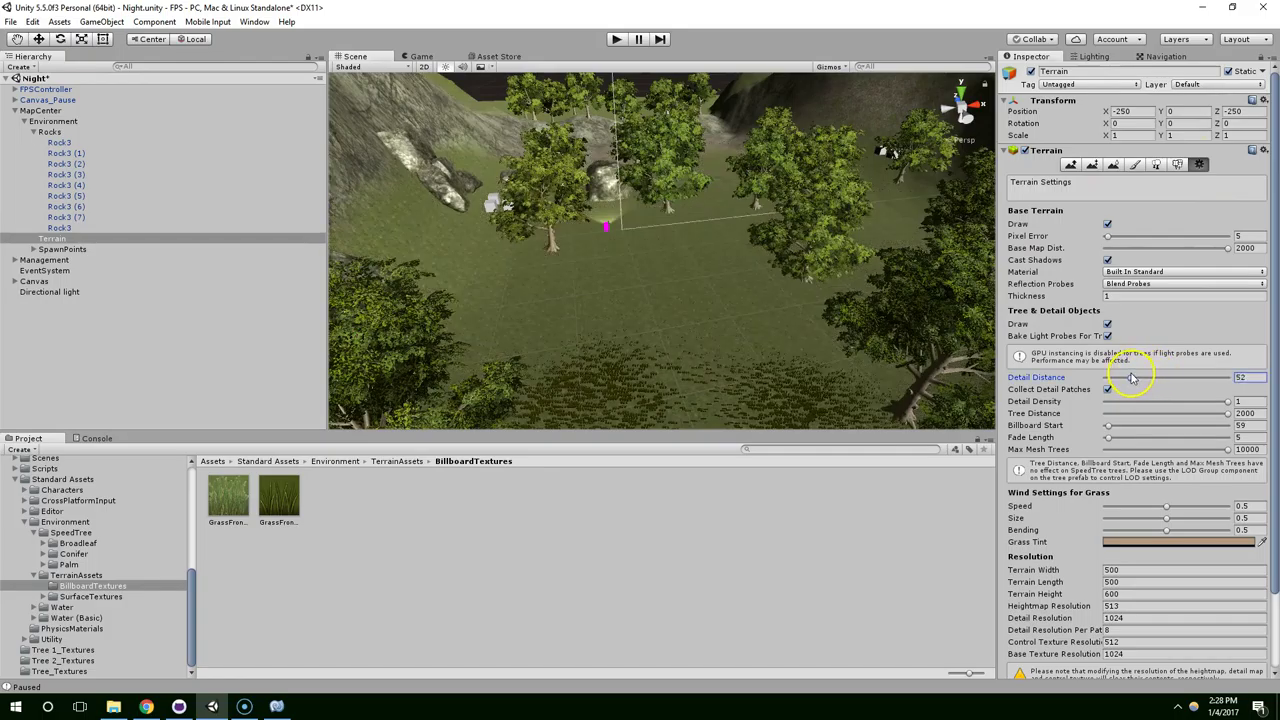
{"action": "scroll", "coordinate": [768, 303], "scroll_direction": "up", "scroll_amount": 2}
- Play-test the Night level with the directional light on, walking around to check the sparse grass, and end play mode
{"action": "left_click", "coordinate": [617, 39]}
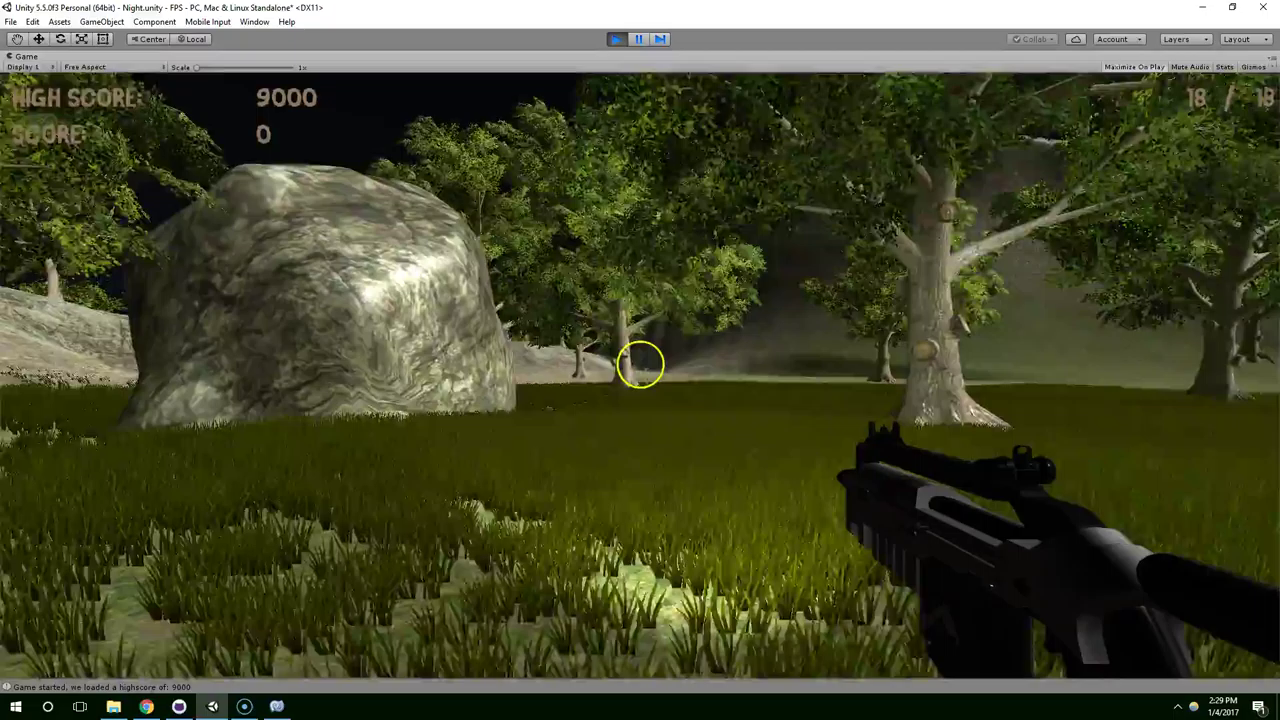
{"action": "key", "text": "w"}
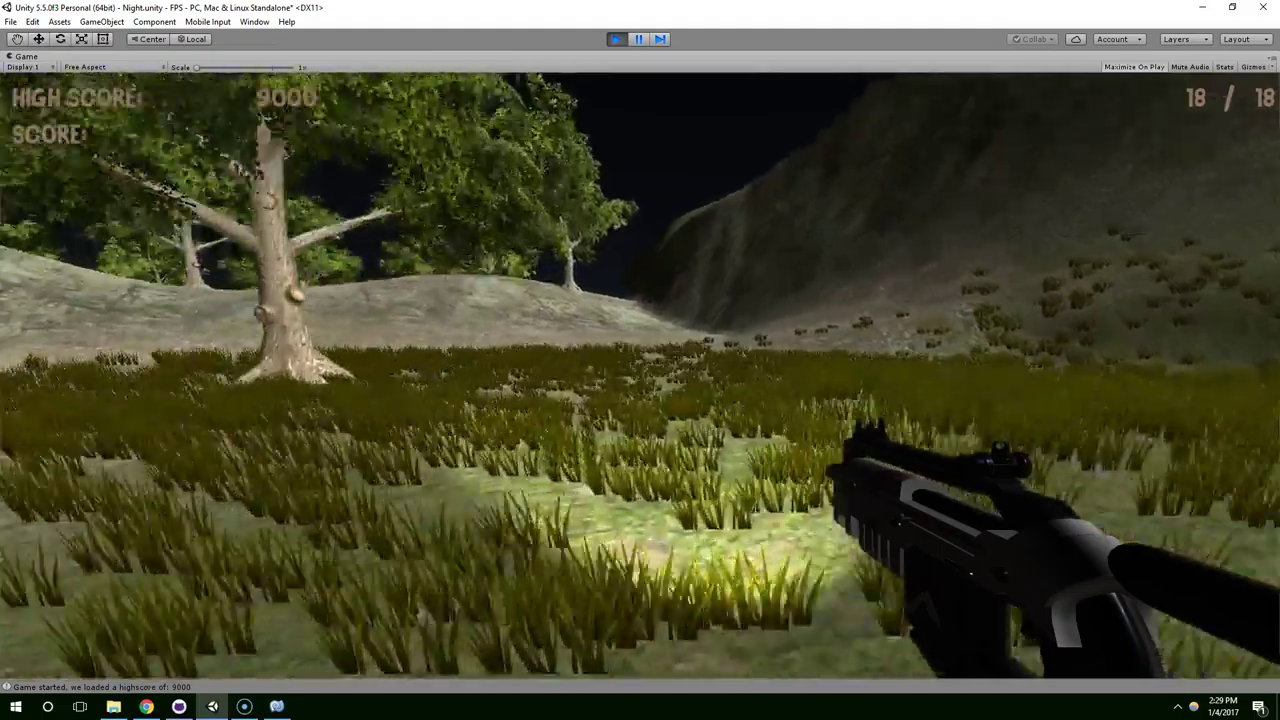
{"action": "key", "text": "Escape"}
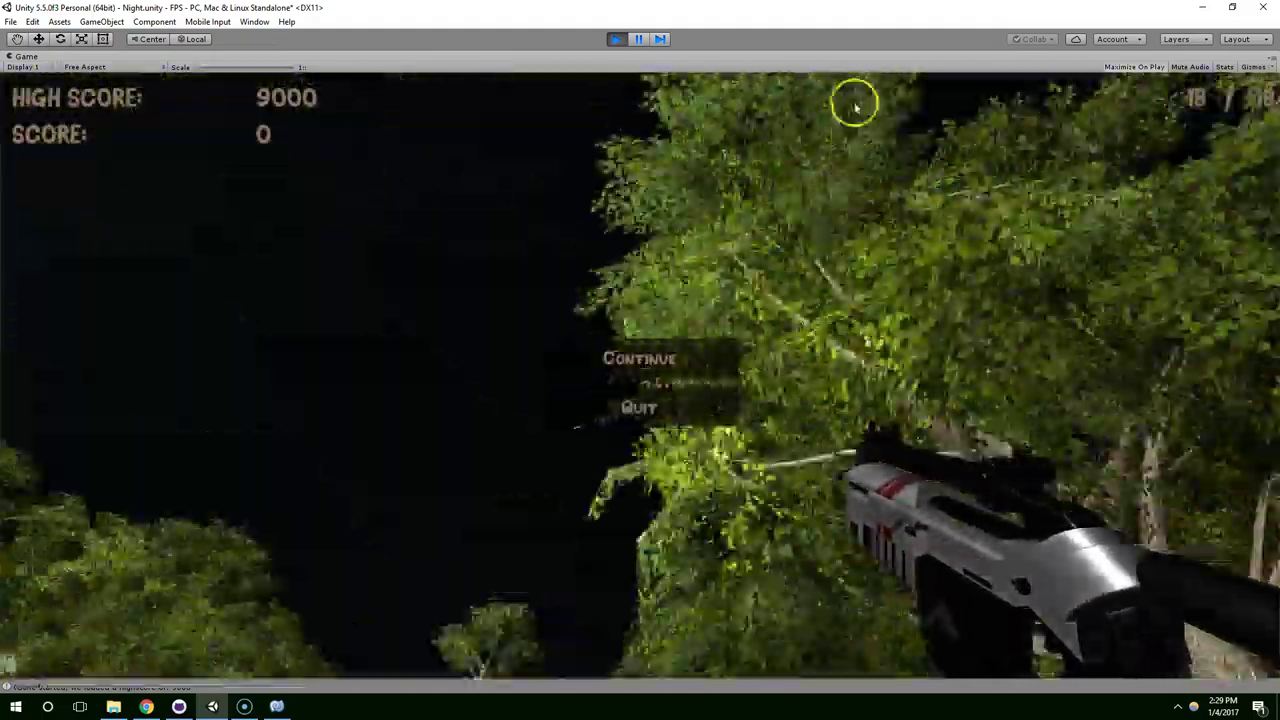
{"action": "left_click", "coordinate": [638, 39]}
{"action": "left_click", "coordinate": [614, 40]}
- Disable the Directional light and check in play mode how the grass looks in the dark
{"action": "left_click", "coordinate": [50, 291]}
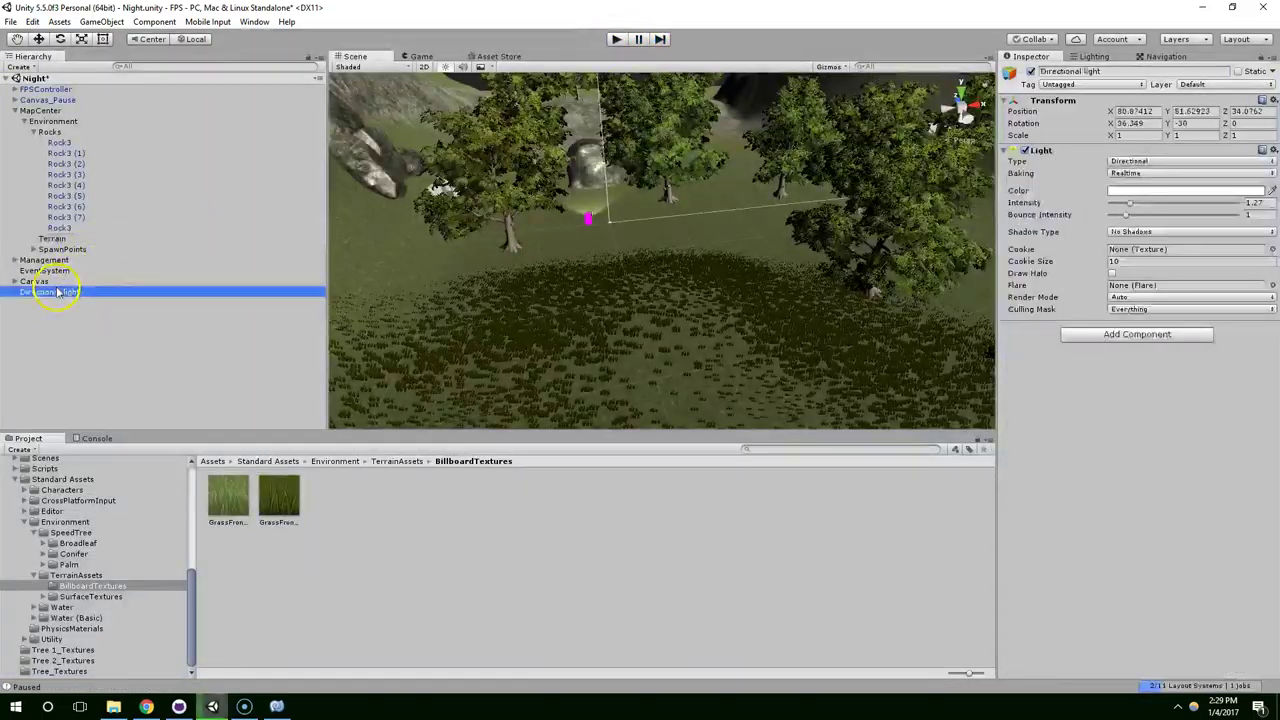
{"action": "left_click", "coordinate": [1031, 72]}
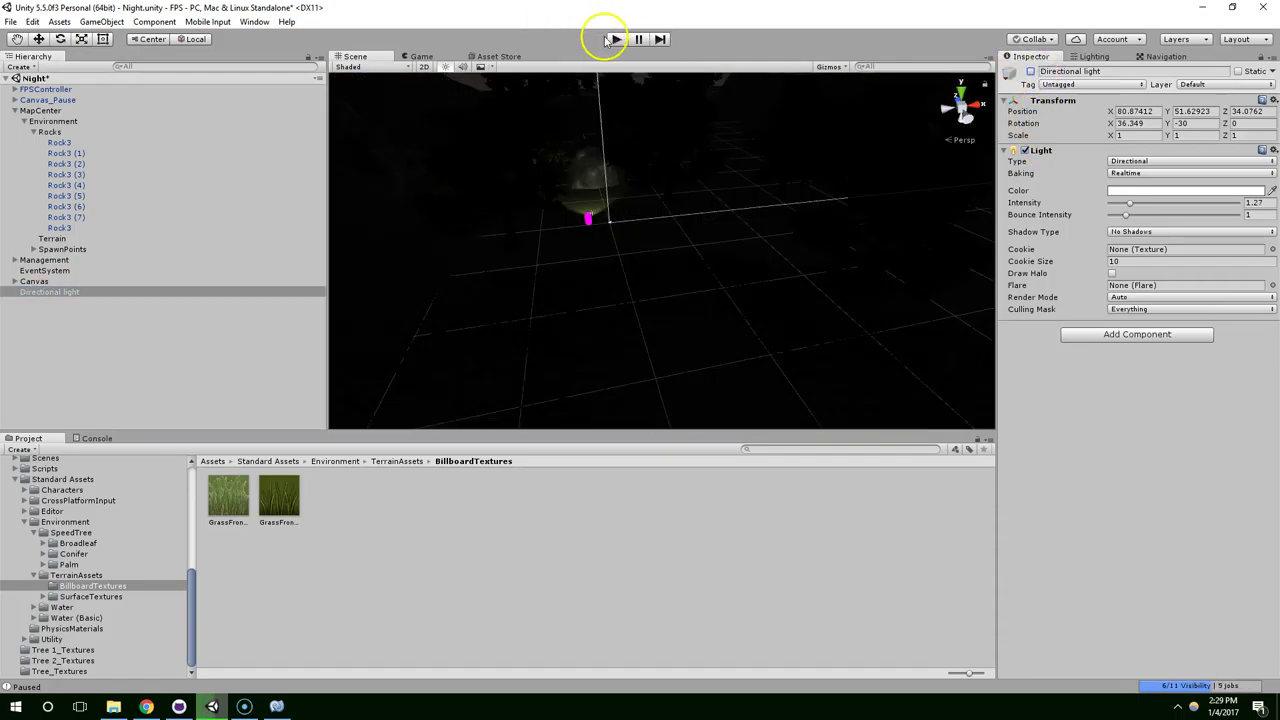
{"action": "left_click", "coordinate": [605, 40]}
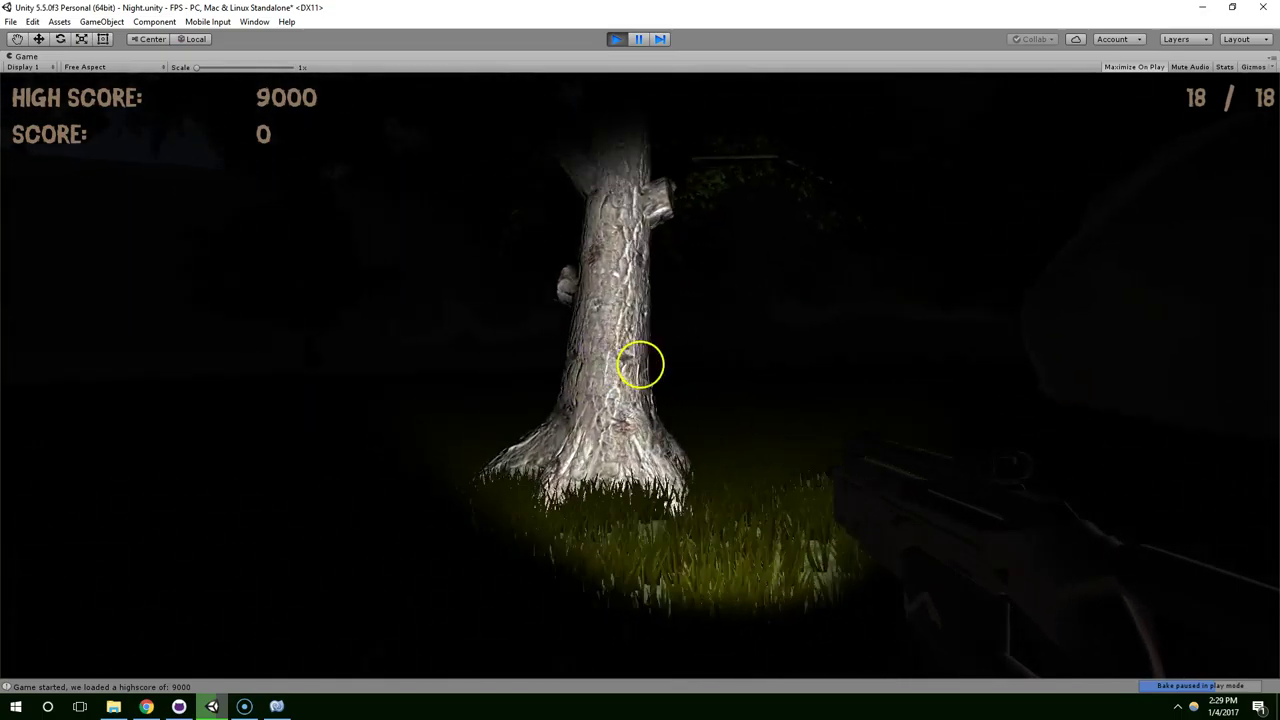
{"action": "key", "text": "Escape"}
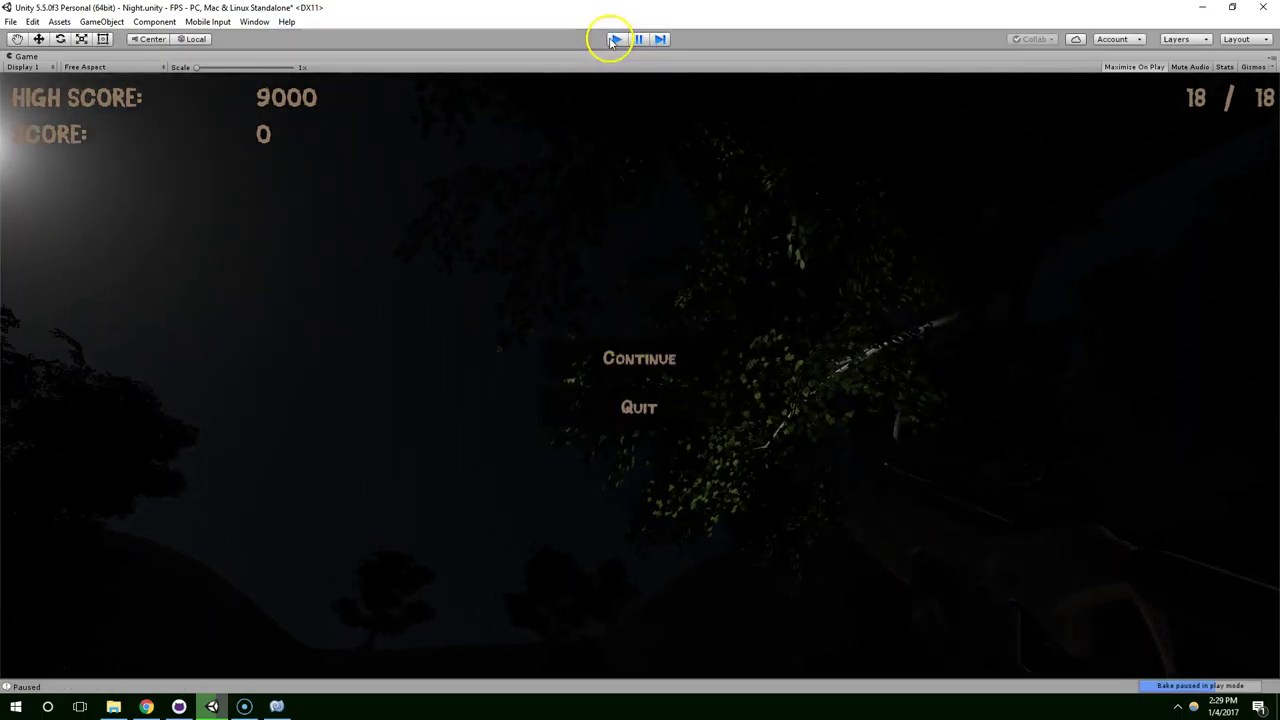
{"action": "left_click", "coordinate": [614, 39]}
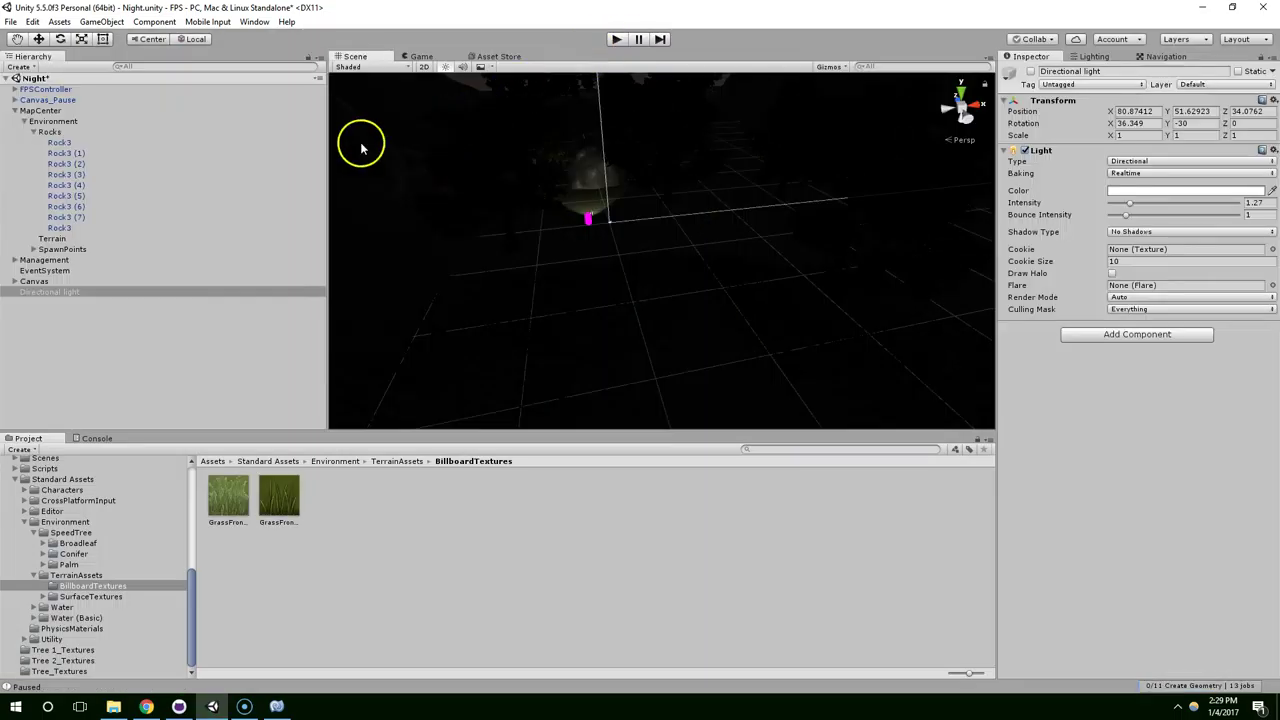
- Widen the spot angle of the Spotlight nested under ScifiRifle in the FPSController
{"action": "left_click", "coordinate": [14, 90]}
{"action": "left_click", "coordinate": [32, 100]}
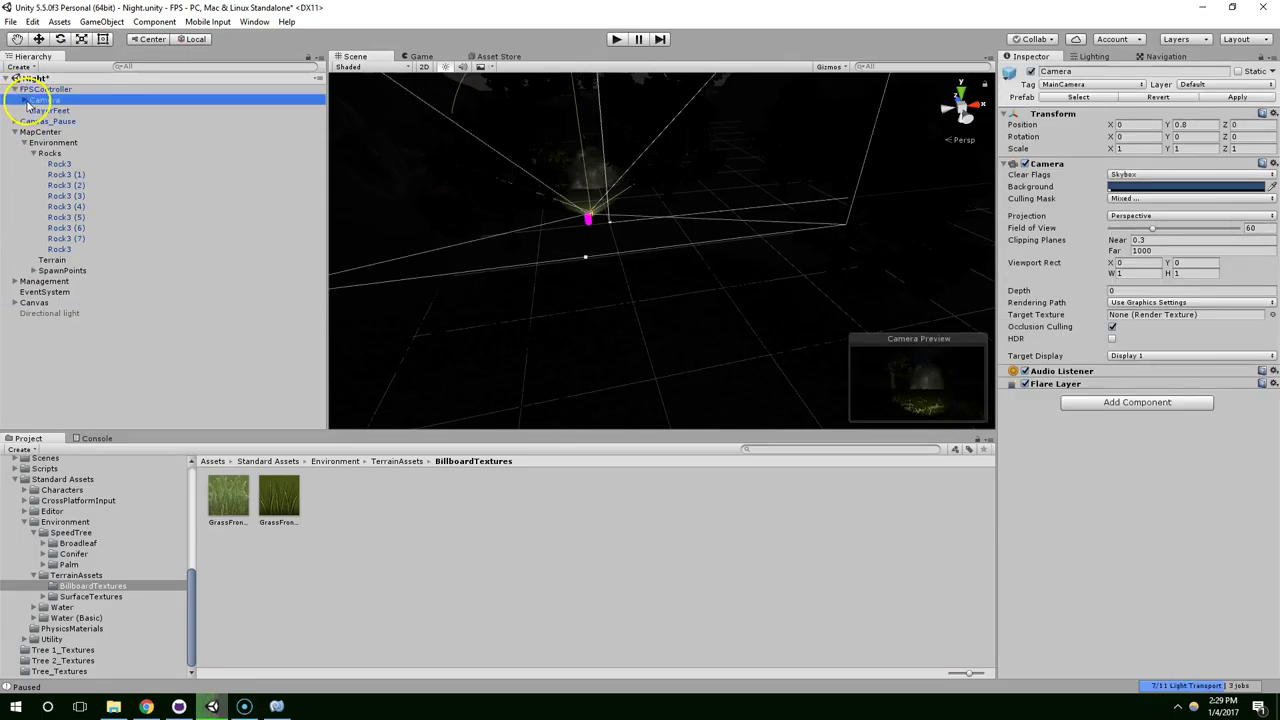
{"action": "left_click", "coordinate": [24, 100]}
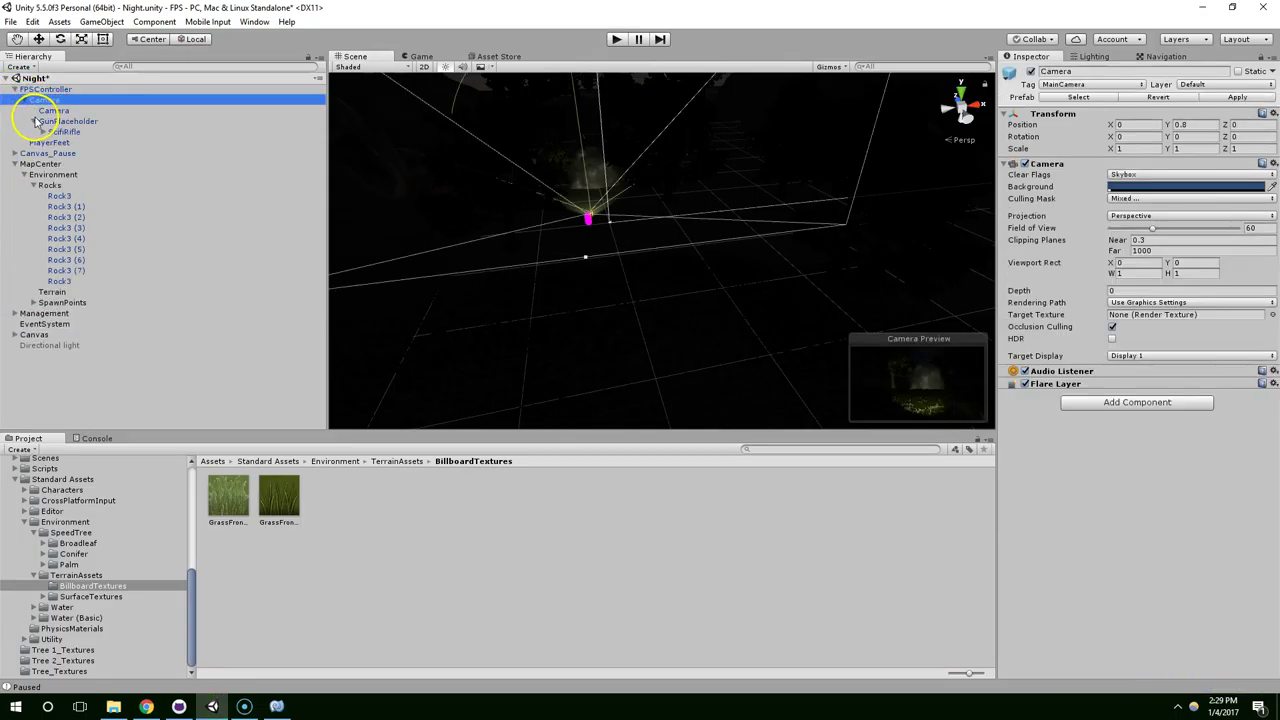
{"action": "left_click", "coordinate": [33, 121]}
{"action": "left_click", "coordinate": [44, 131]}
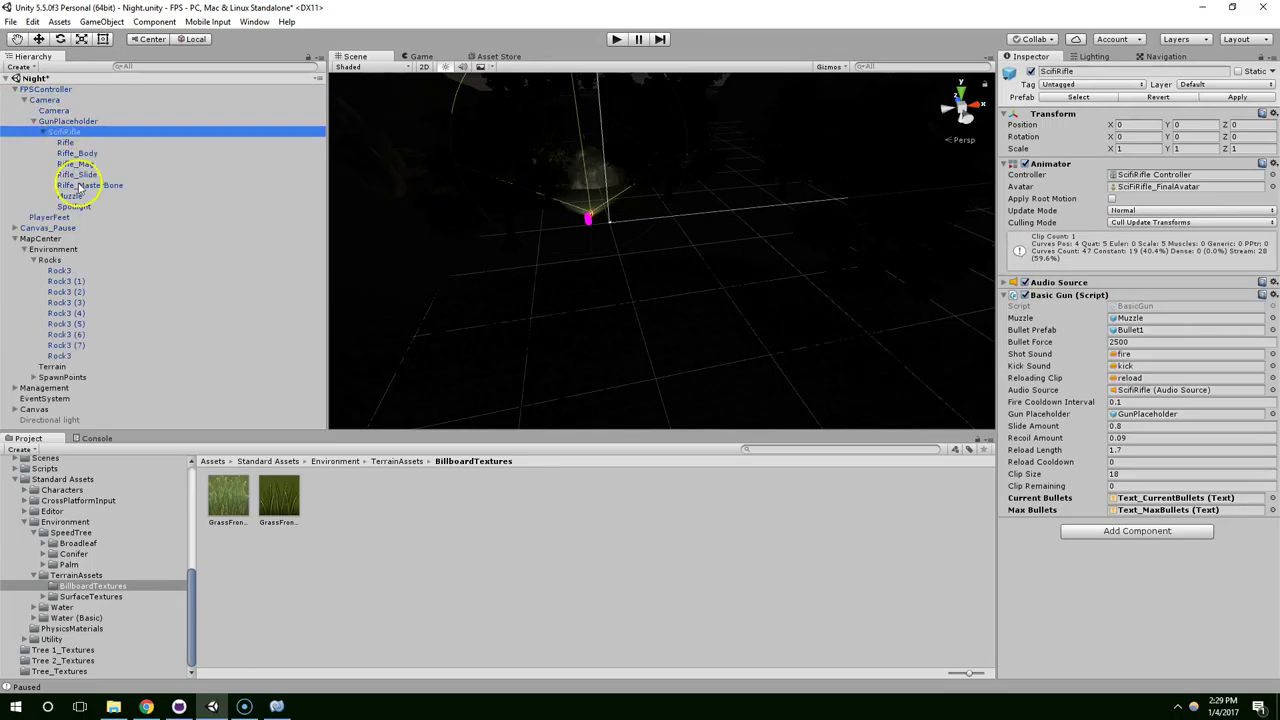
{"action": "left_click", "coordinate": [78, 206]}
{"action": "key", "text": "f"}
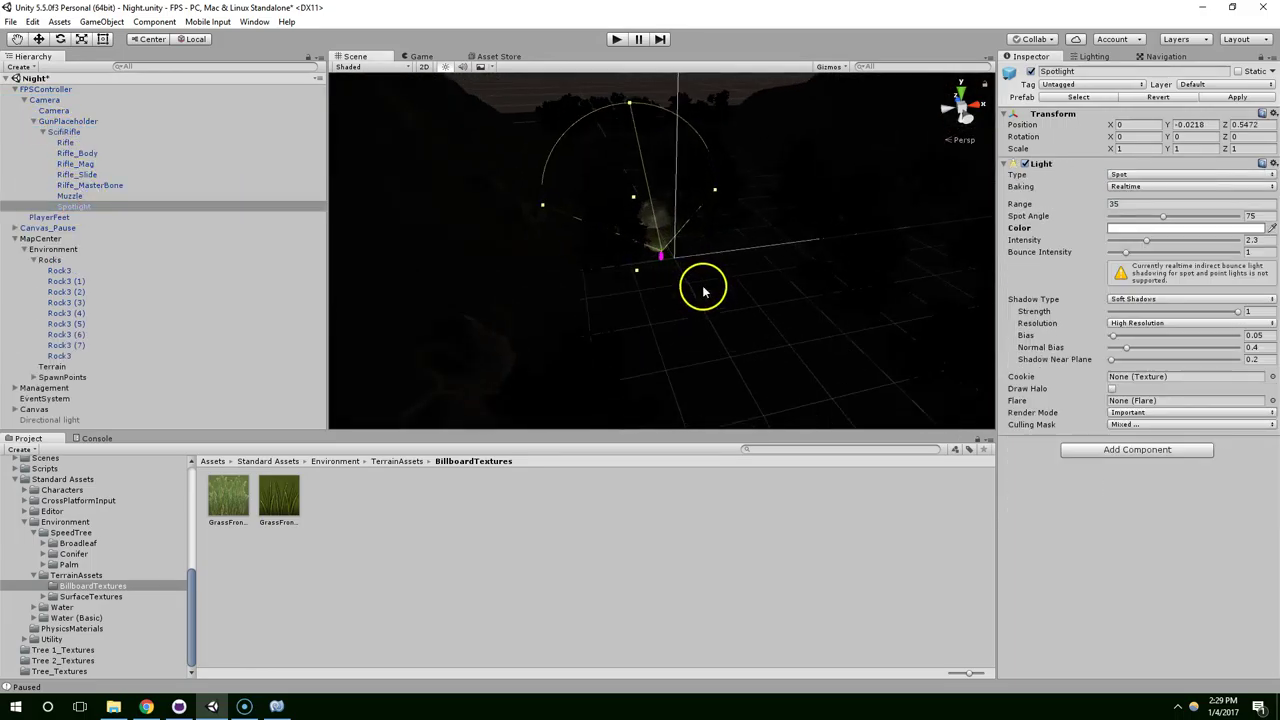
{"action": "right_click_drag", "start_coordinate": [723, 390], "coordinate": [694, 300]}
{"action": "scroll", "coordinate": [694, 300], "scroll_direction": "up", "scroll_amount": 3}
{"action": "middle_click_drag", "start_coordinate": [789, 291], "coordinate": [714, 237]}
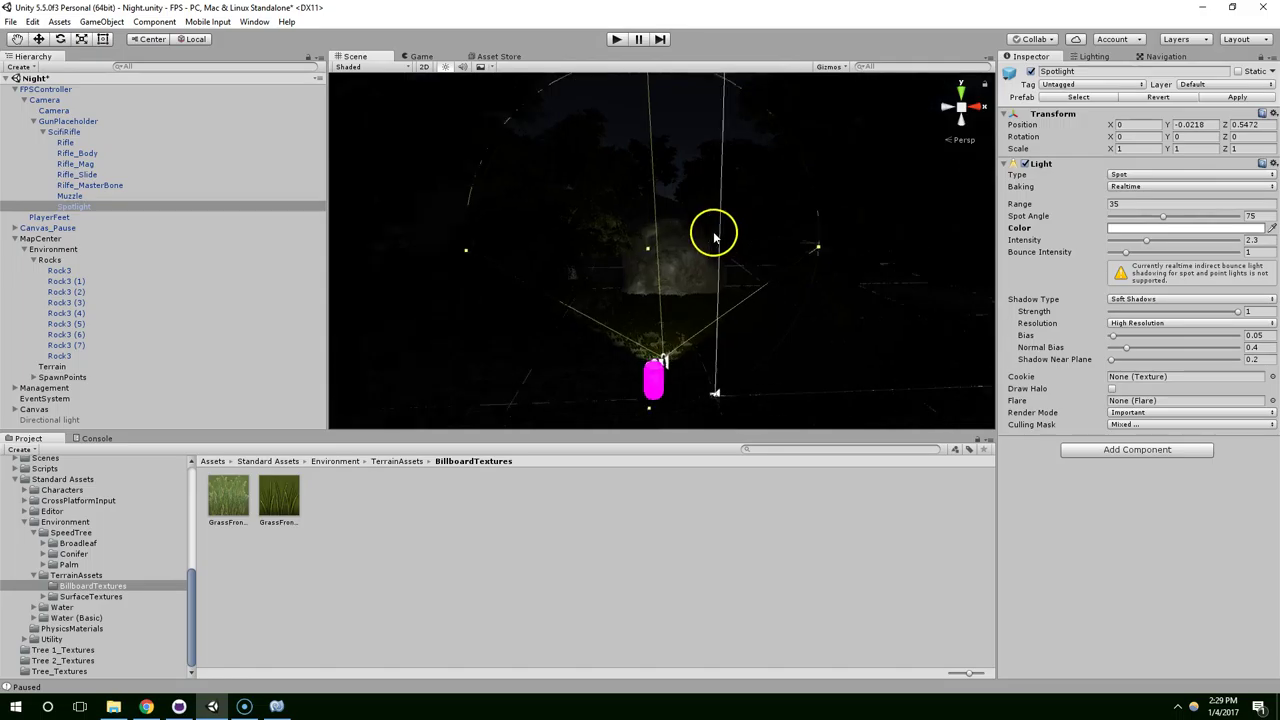
{"action": "scroll", "coordinate": [714, 237], "scroll_direction": "up", "scroll_amount": 2}
{"action": "middle_click_drag", "start_coordinate": [746, 290], "coordinate": [697, 254]}
{"action": "scroll", "coordinate": [697, 254], "scroll_direction": "up", "scroll_amount": 3}
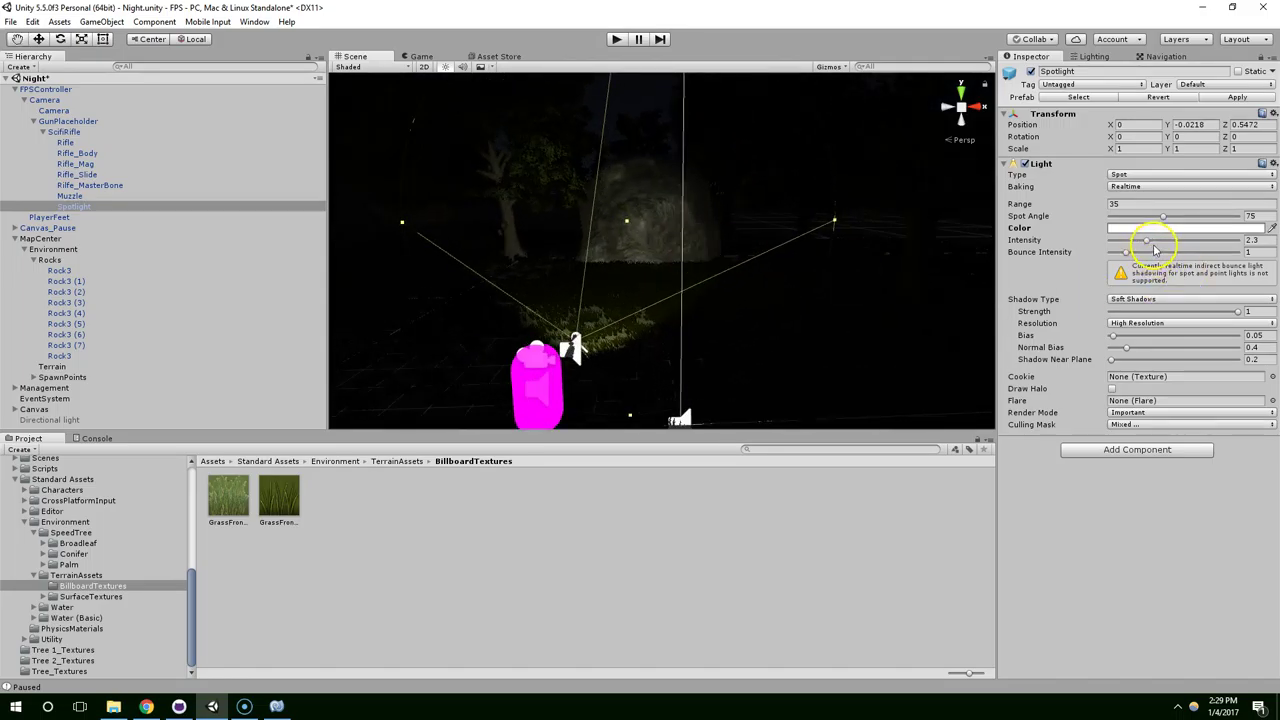
{"action": "left_click_drag", "start_coordinate": [1155, 218], "coordinate": [1180, 218]}
- Play-test the dark level with the wider rifle spotlight, shooting the attacking monsters on the grass, and end play mode
{"action": "left_click", "coordinate": [619, 41]}
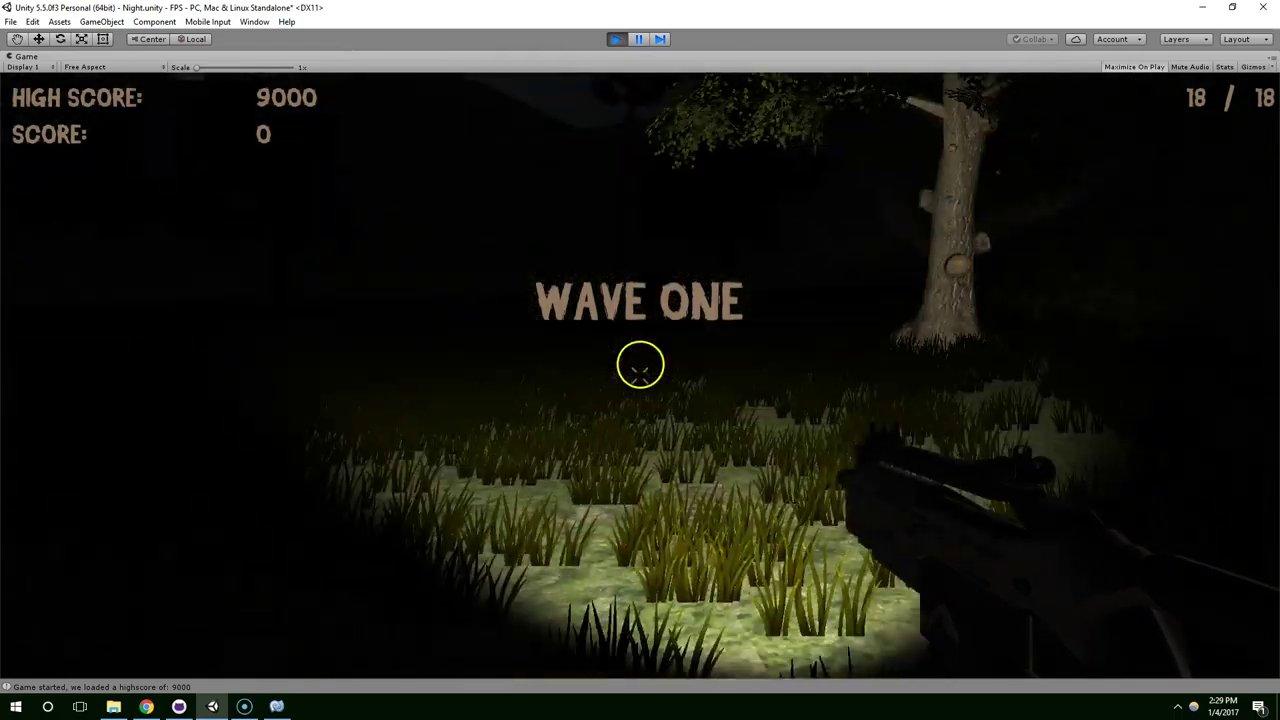
{"action": "key", "text": "w"}
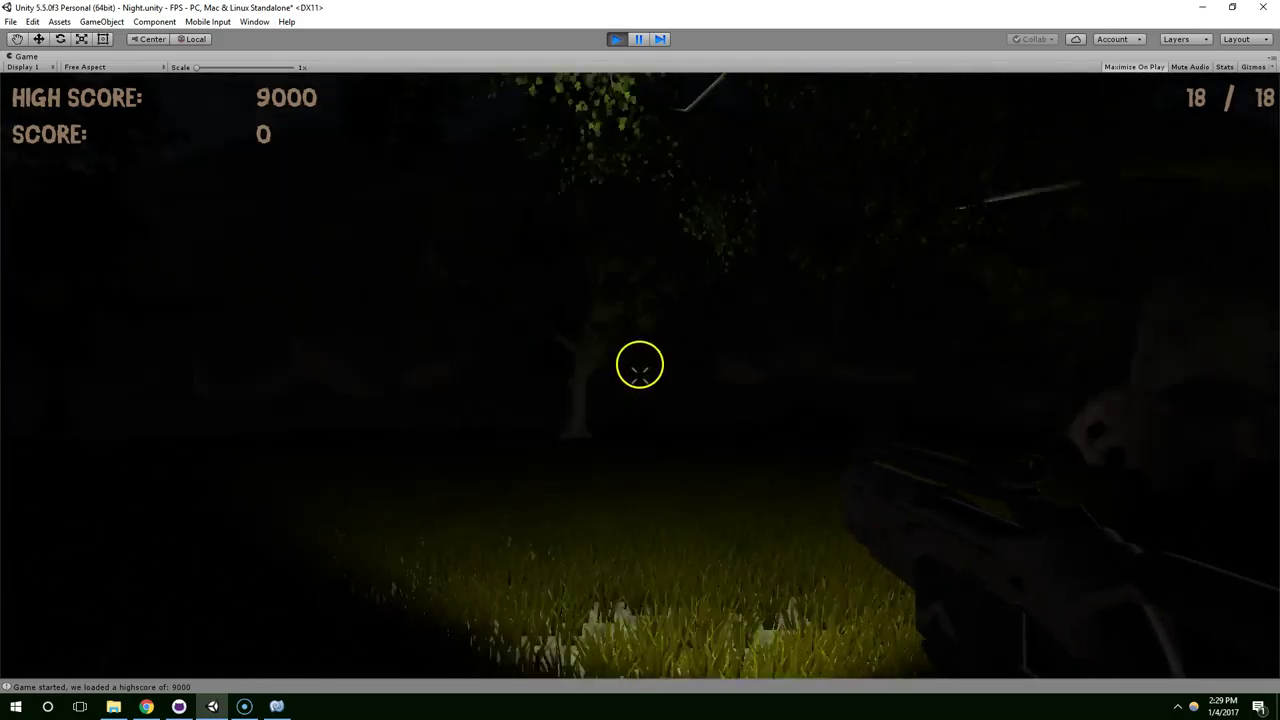
{"action": "left_click", "coordinate": [640, 365]}
{"action": "left_click_drag", "start_coordinate": [640, 365], "coordinate": [640, 365]}
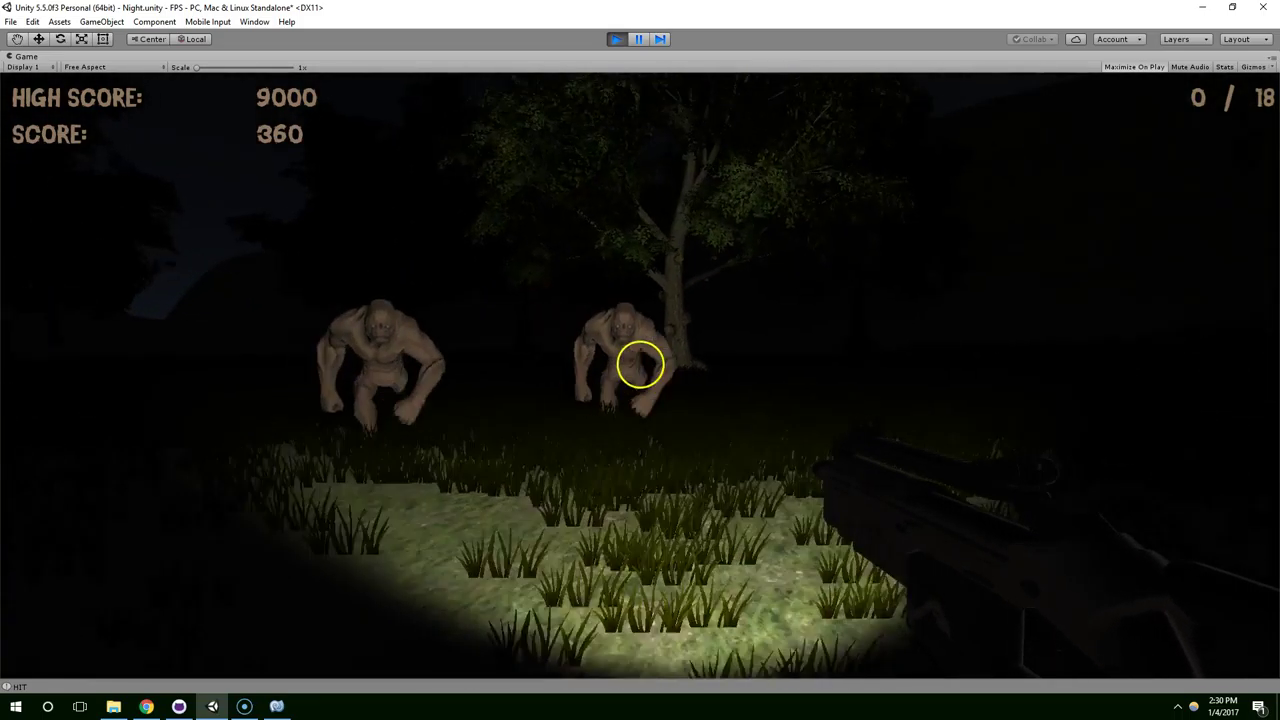
{"action": "left_click", "coordinate": [640, 365]}
{"action": "left_click_drag", "start_coordinate": [640, 365], "coordinate": [640, 365]}
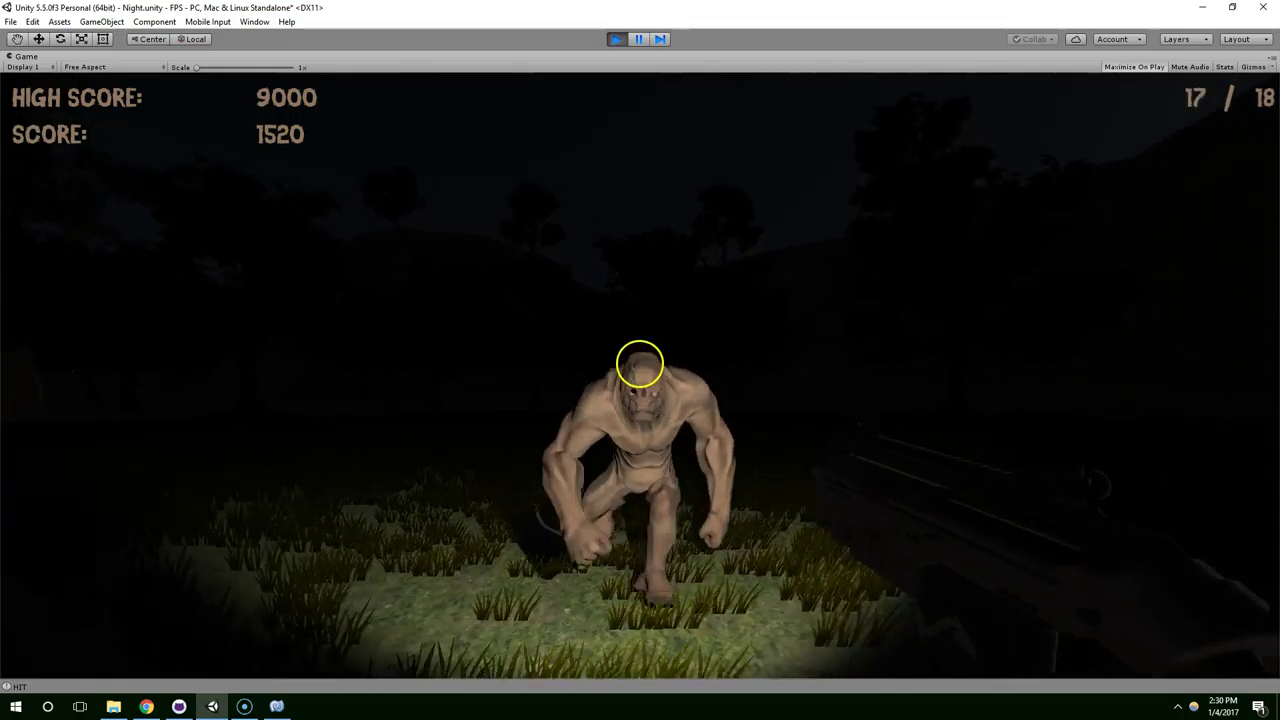
{"action": "left_click_drag", "start_coordinate": [640, 364], "coordinate": [640, 365]}
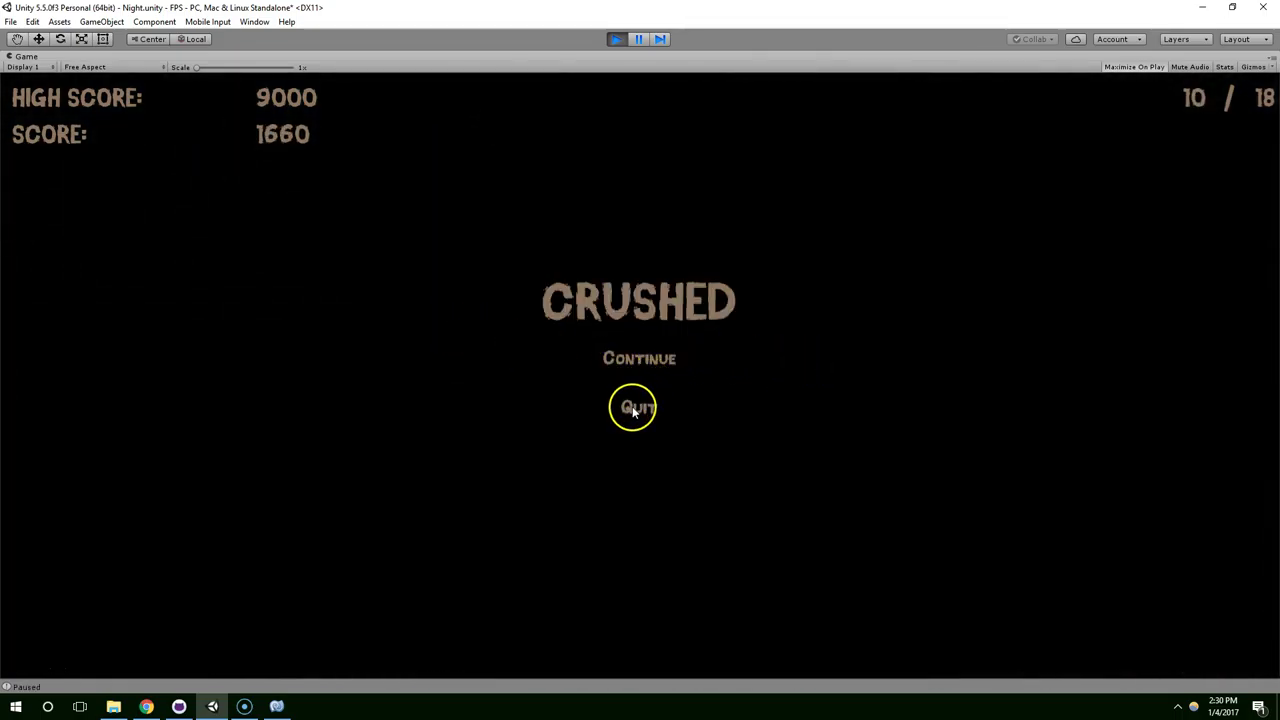
{"action": "left_click", "coordinate": [630, 368]}
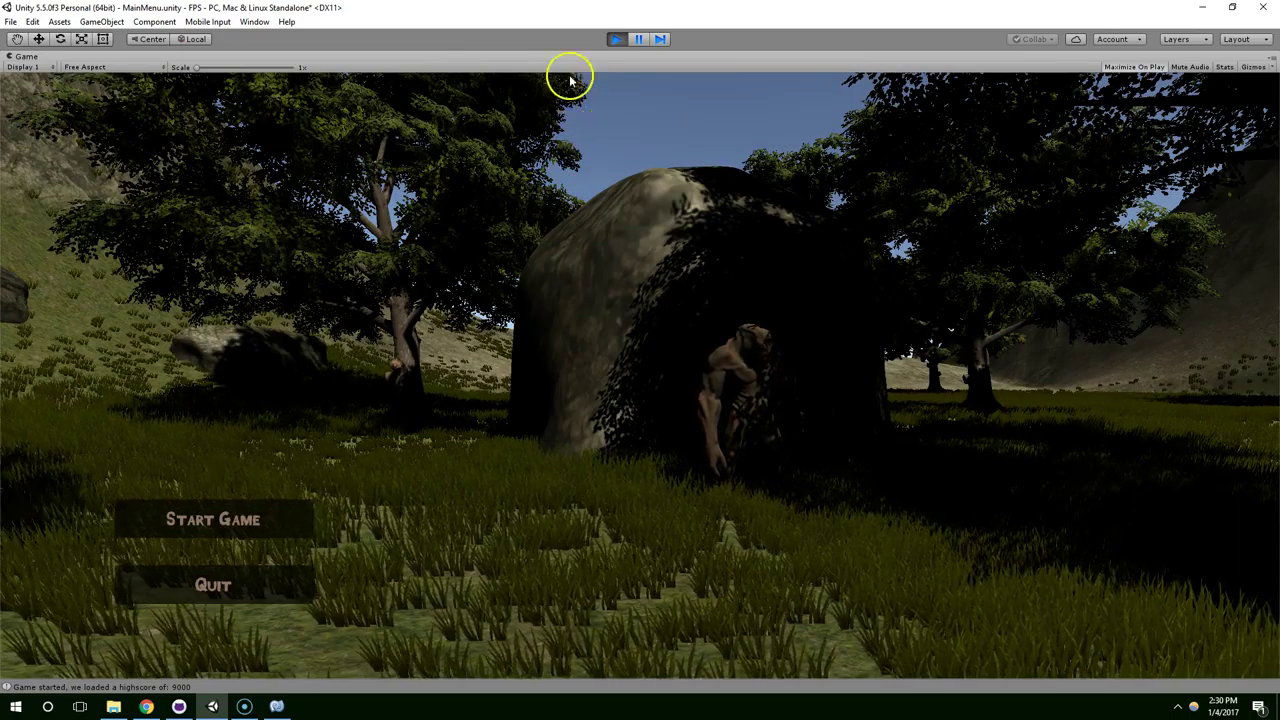
{"action": "left_click", "coordinate": [617, 39]}
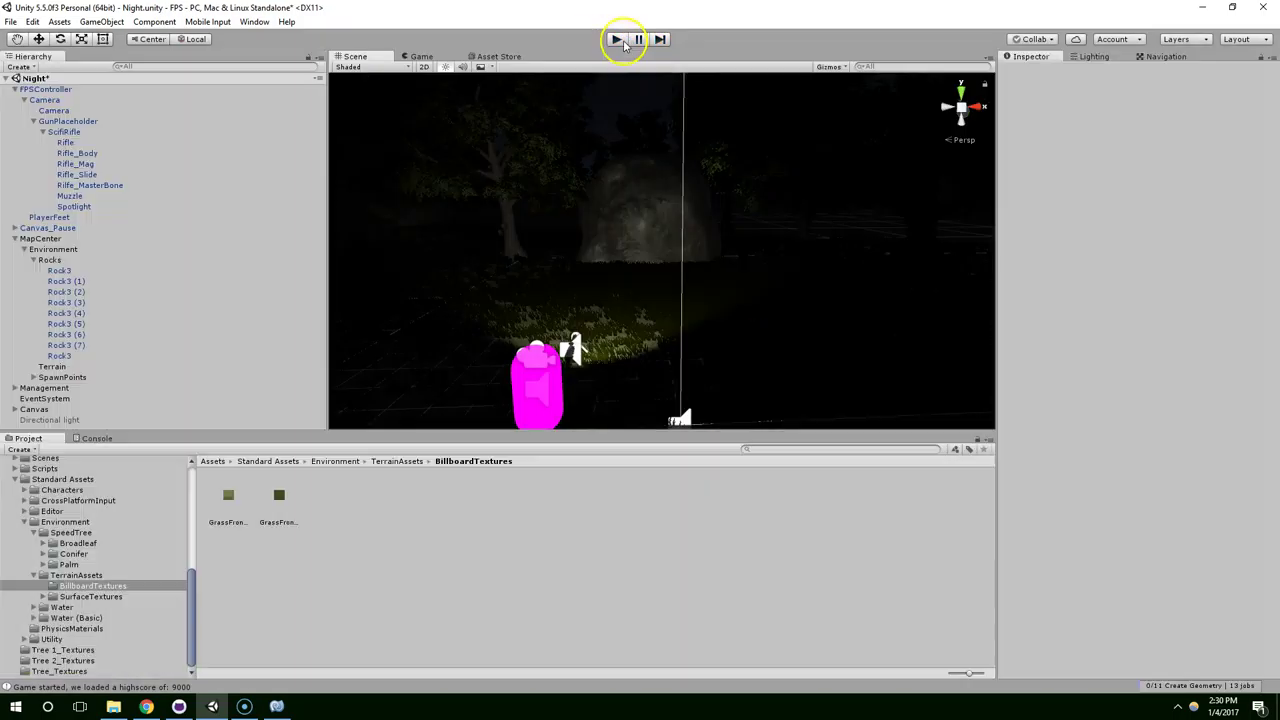
- Save the Night scene and enlarge the scene view vertically
{"action": "key", "text": "ctrl+s"}
{"action": "scroll", "coordinate": [647, 280], "scroll_direction": "down", "scroll_amount": 3}
{"action": "middle_click_drag", "start_coordinate": [631, 280], "coordinate": [546, 326]}
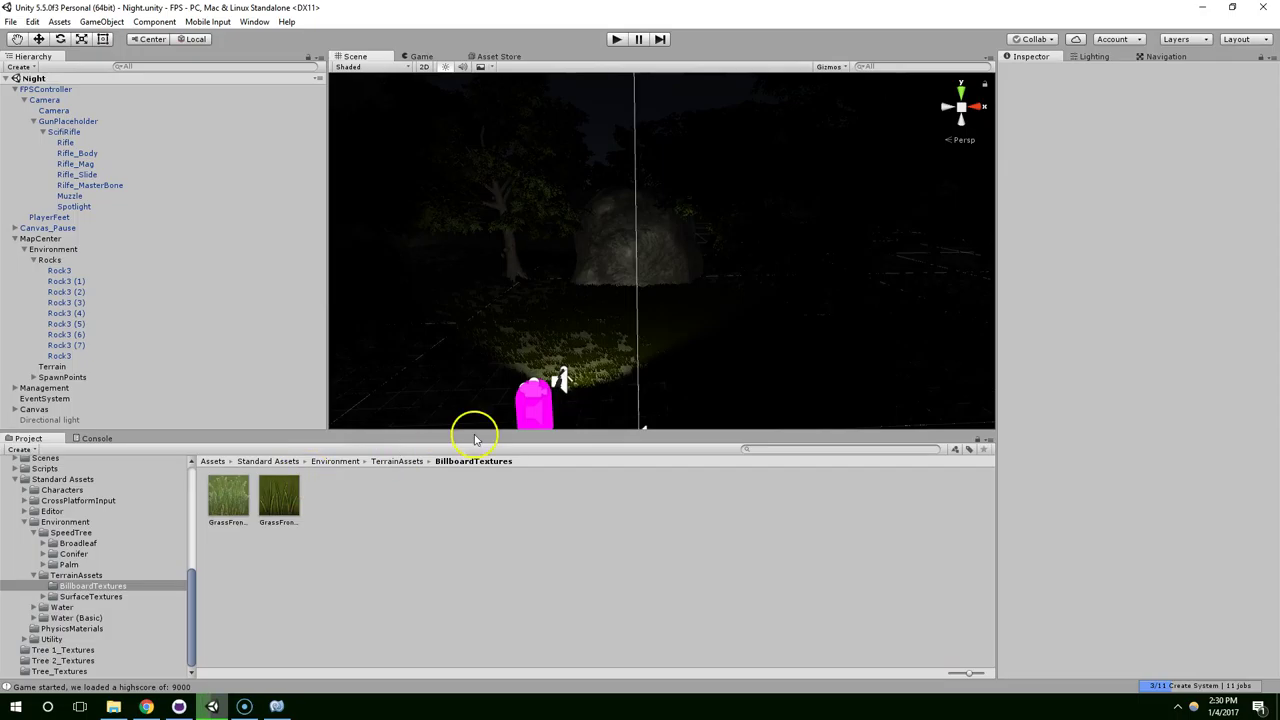
{"action": "left_click_drag", "start_coordinate": [493, 431], "coordinate": [500, 543]}
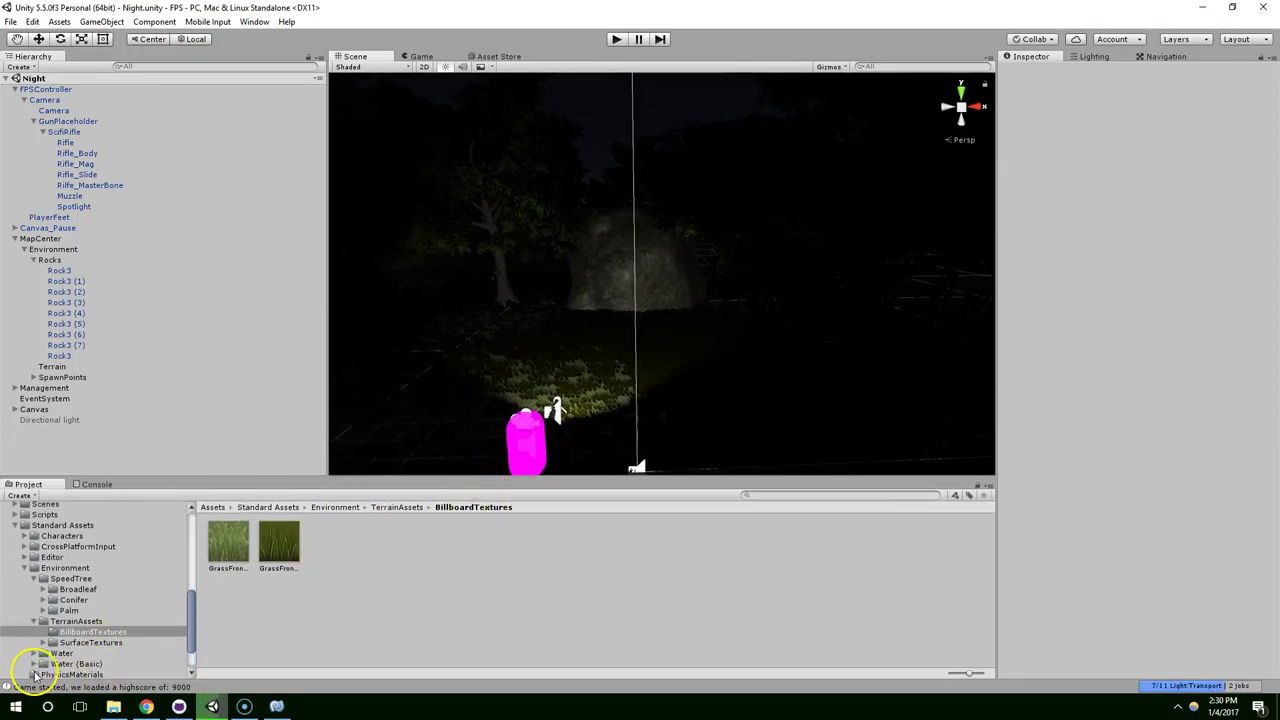